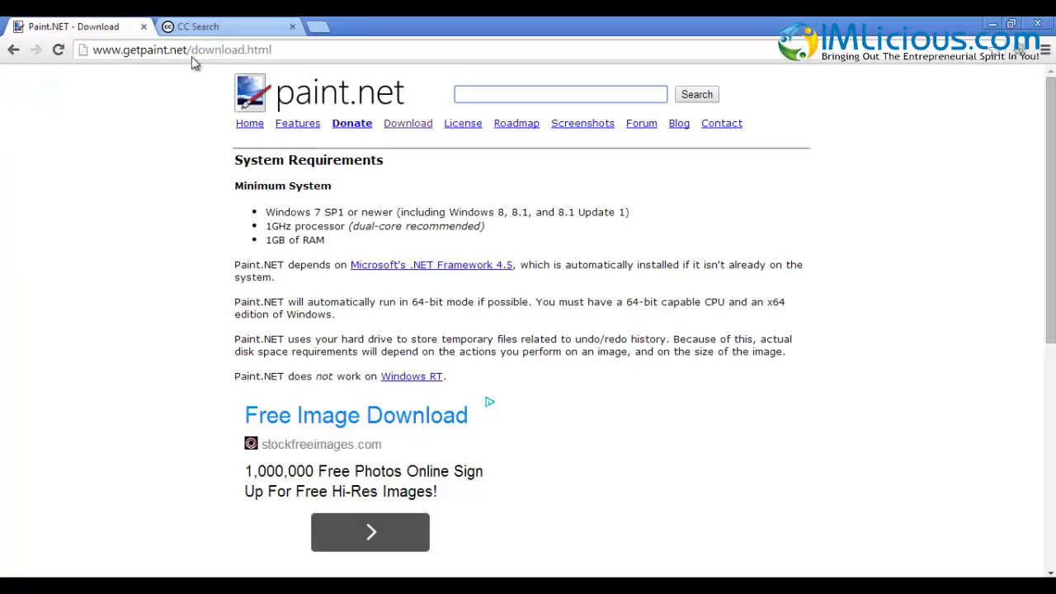
Switch to the Creative Commons search page
{"action": "left_click", "coordinate": [201, 32]}
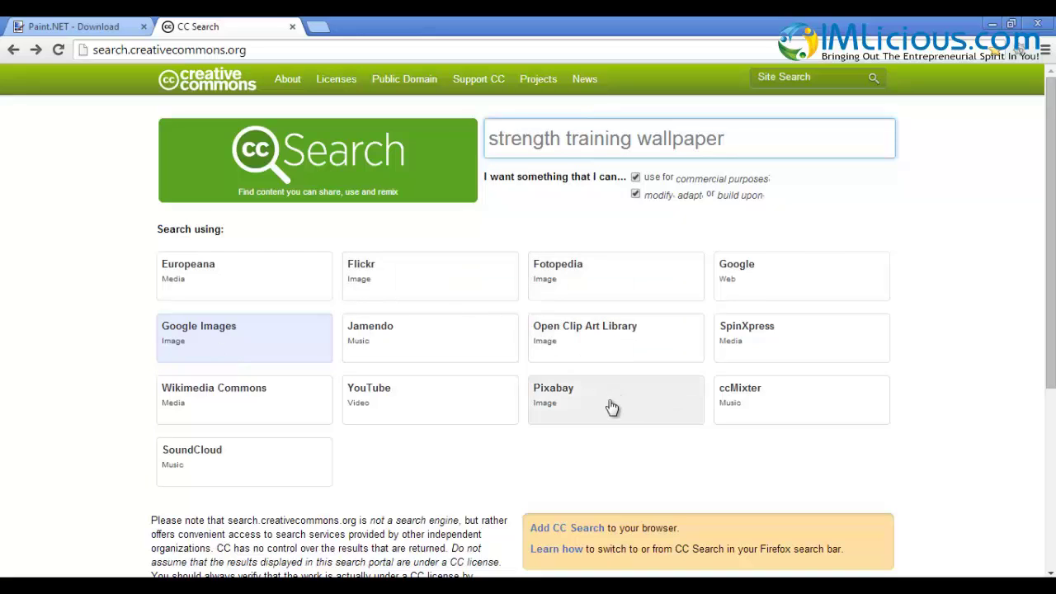
Open the barbell photo deadlift-bar-crowd.jpg full size from Google Images and copy it
{"action": "left_click", "coordinate": [207, 342]}
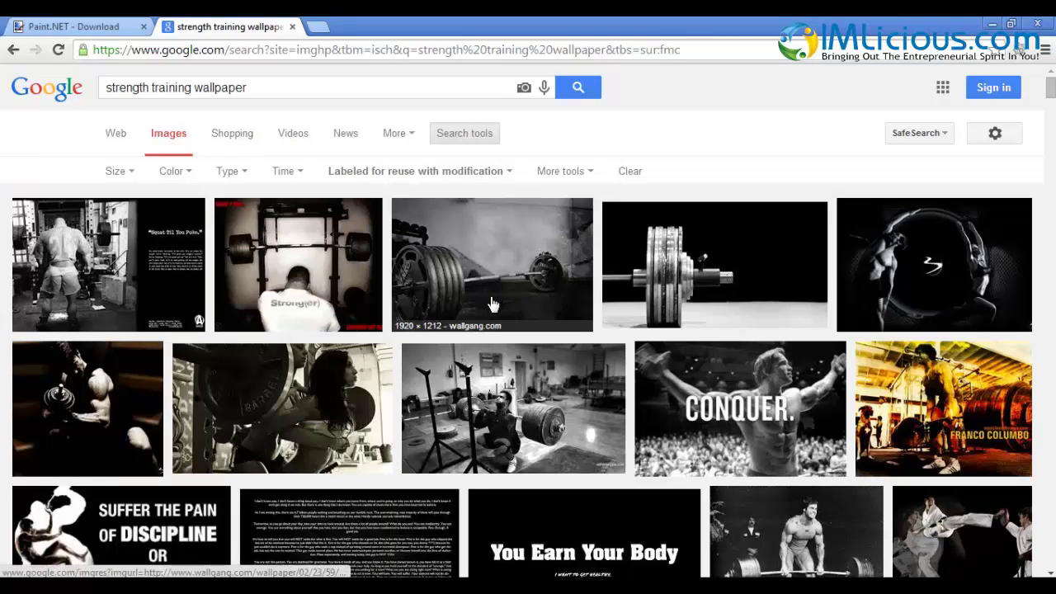
{"action": "left_click", "coordinate": [700, 266]}
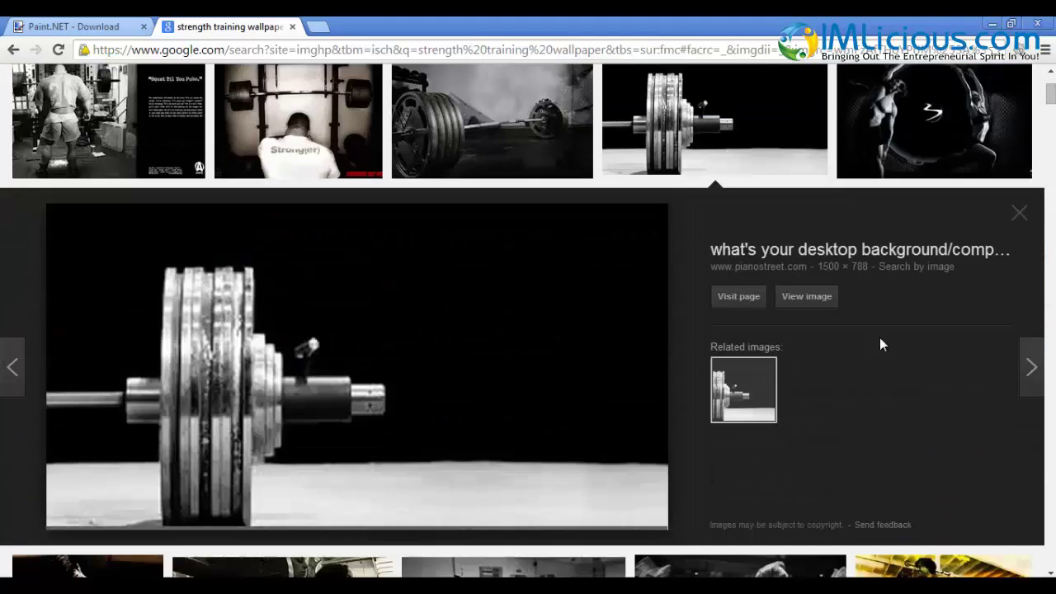
{"action": "left_click", "coordinate": [806, 297]}
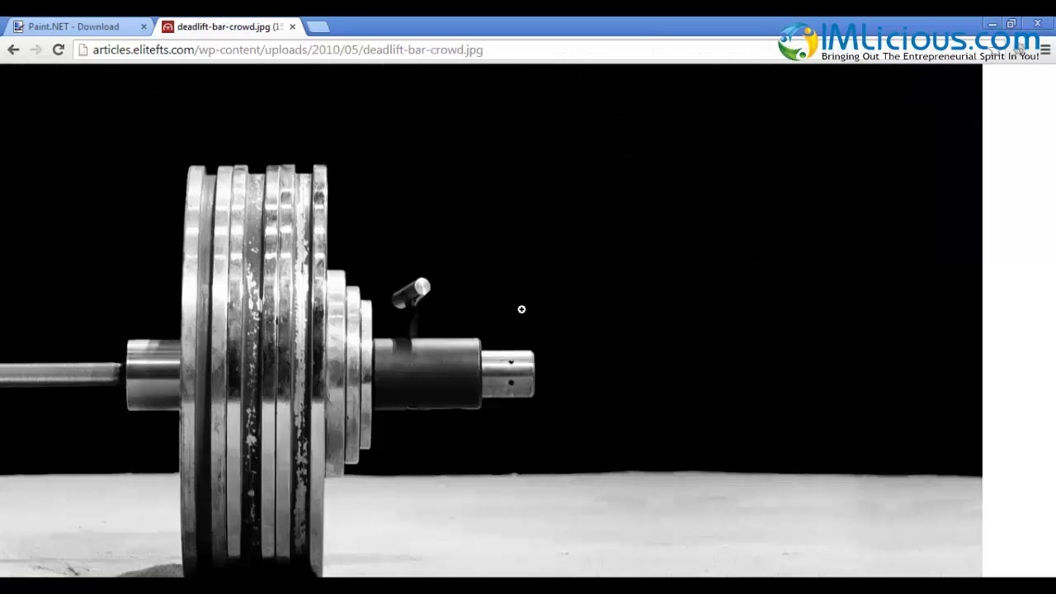
{"action": "right_click", "coordinate": [607, 267]}
{"action": "left_click", "coordinate": [652, 316]}
Resize the blank Paint.NET canvas to 1240 × 1754 pixels
{"action": "key", "text": "alt+Tab"}
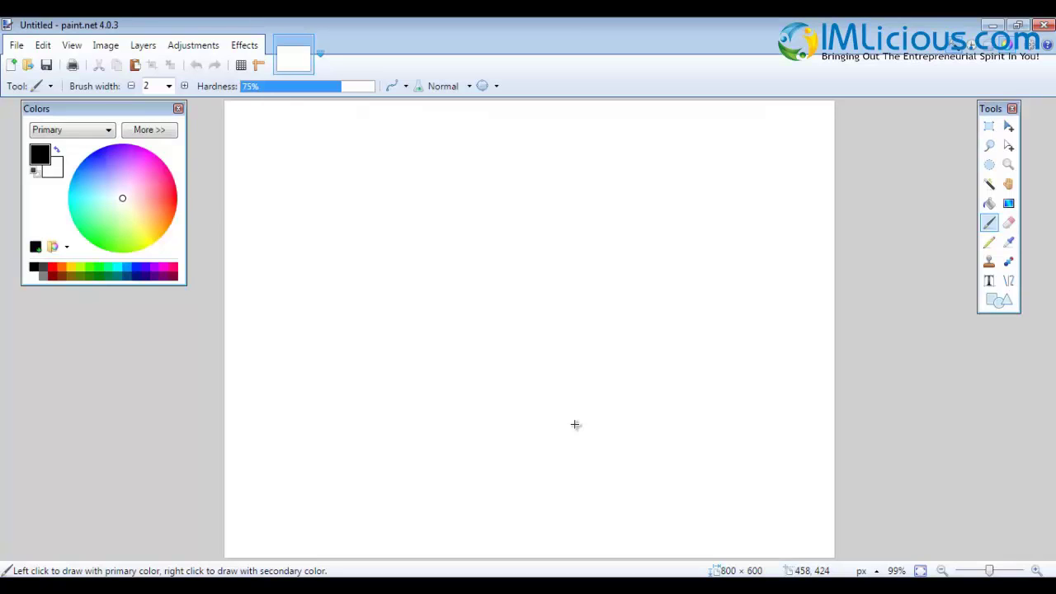
{"action": "left_click", "coordinate": [100, 46]}
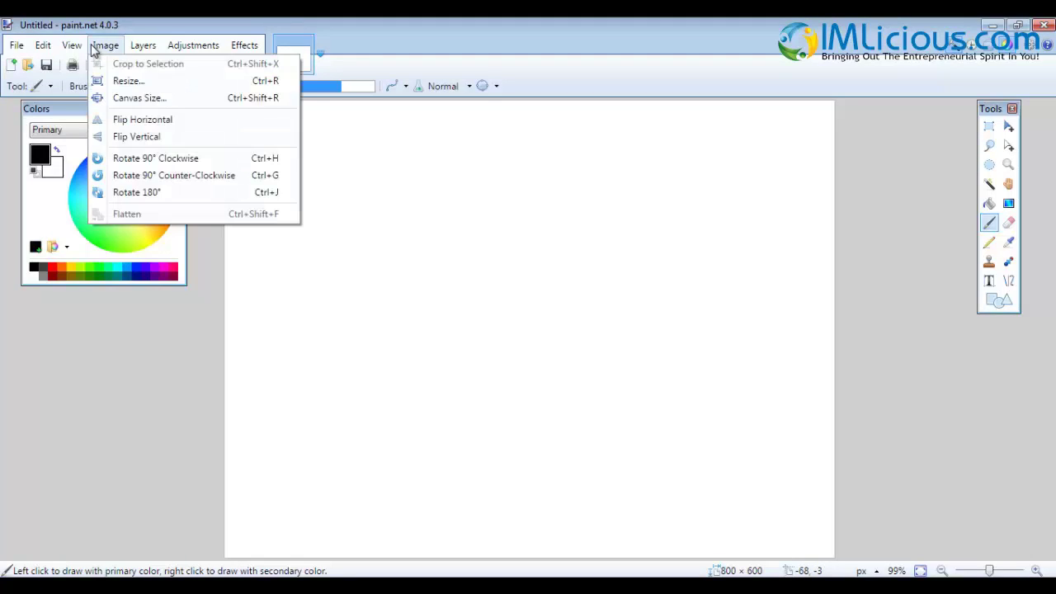
{"action": "left_click", "coordinate": [132, 98]}
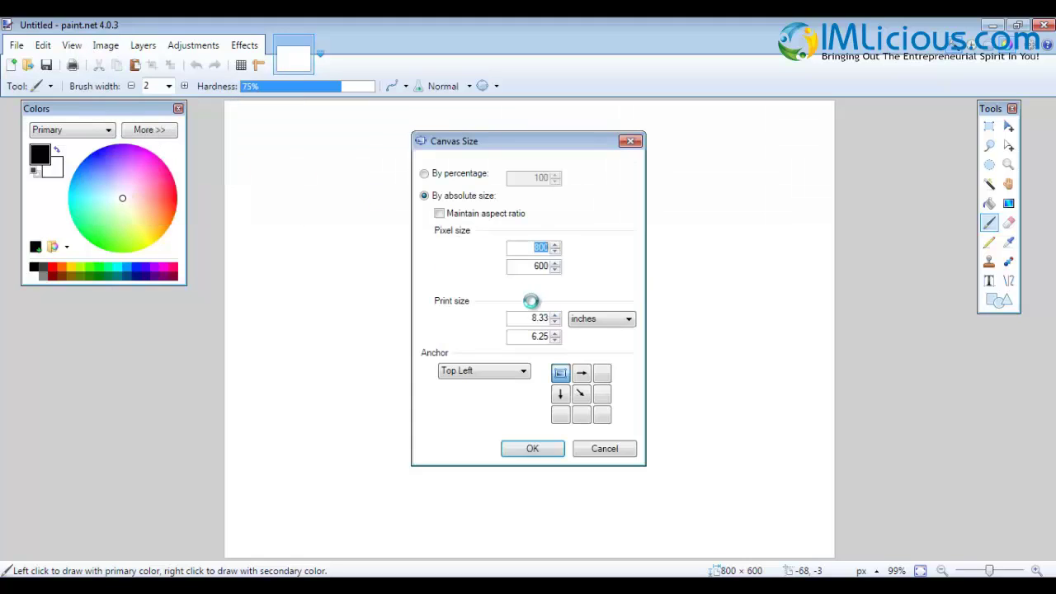
{"action": "type", "text": "1240"}
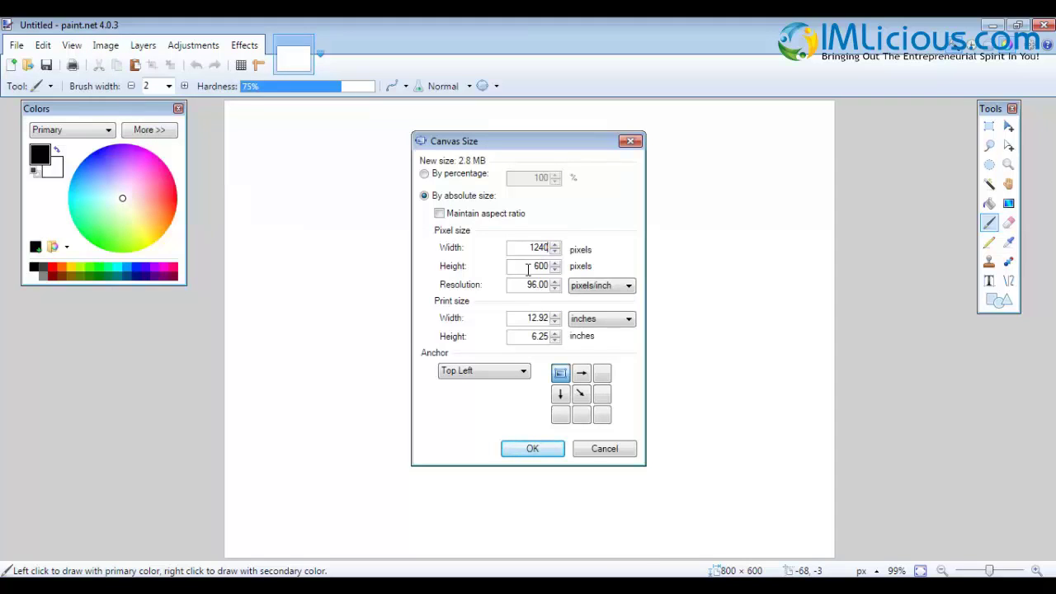
{"action": "key", "text": "Tab"}
{"action": "type", "text": "1754"}
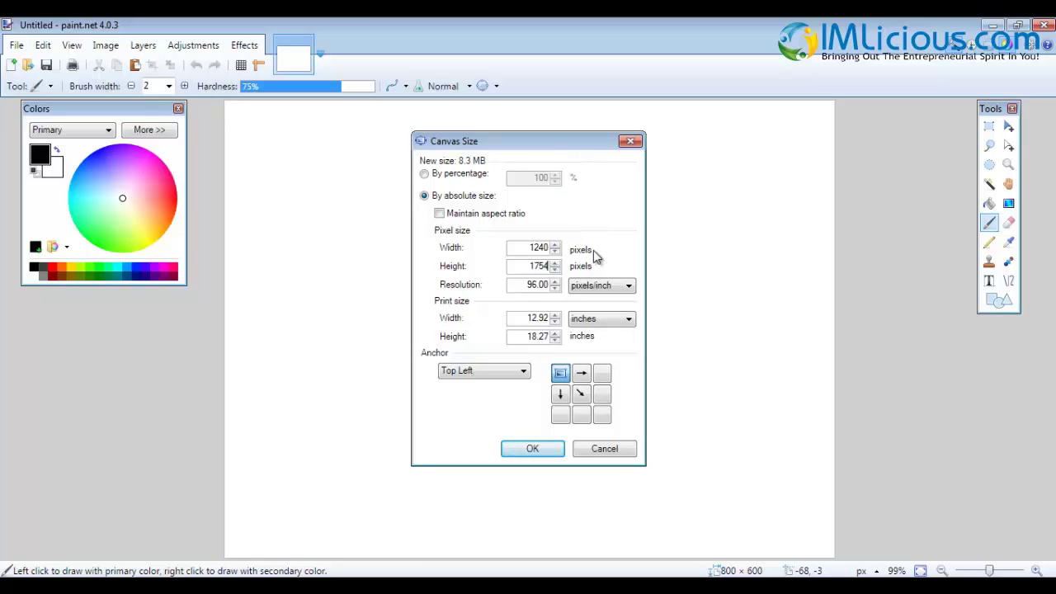
{"action": "left_click", "coordinate": [532, 452]}
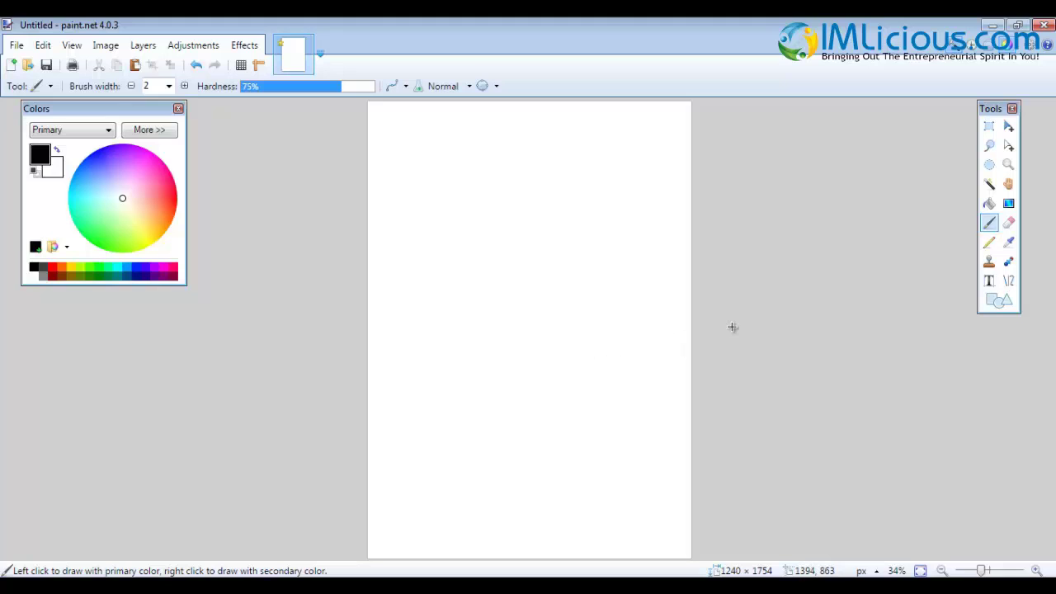
Paste the barbell photo, keeping canvas size, and stretch it to 1253 × 1505 below a white top band
{"action": "key", "text": "ctrl+v"}
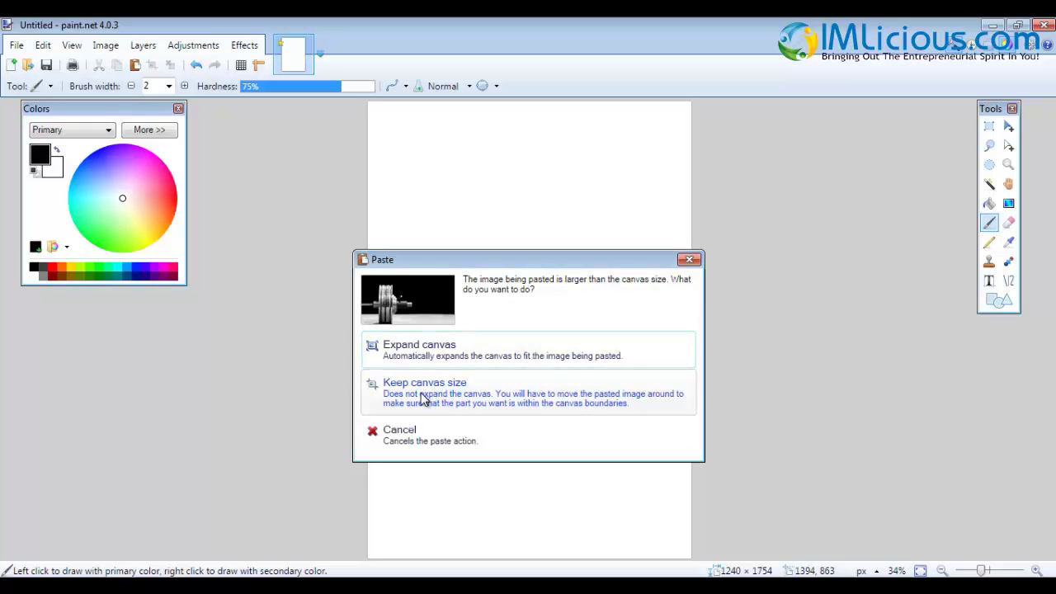
{"action": "left_click", "coordinate": [367, 398]}
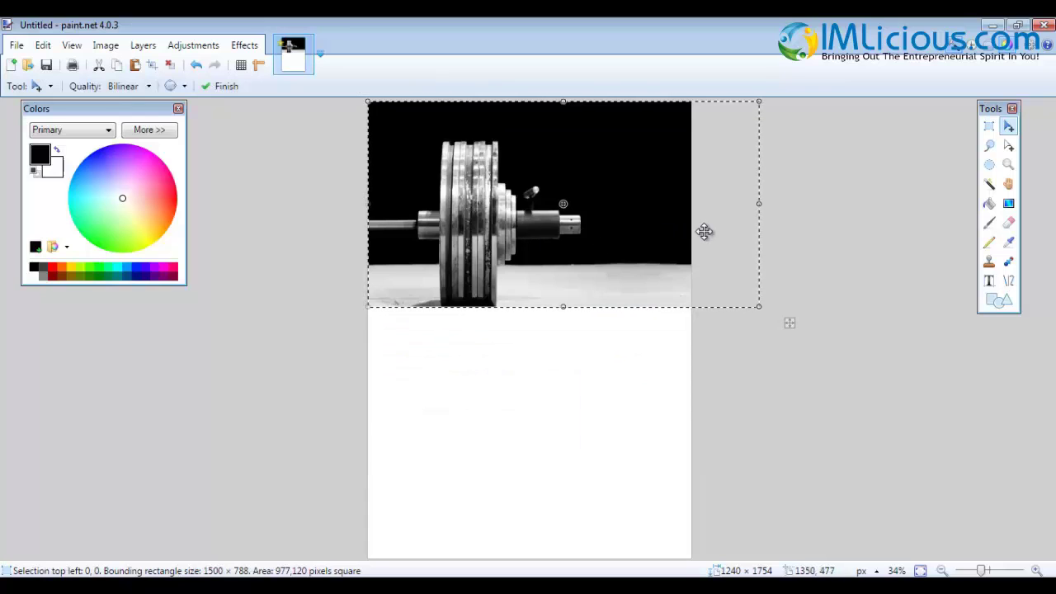
{"action": "left_click_drag", "start_coordinate": [760, 208], "coordinate": [694, 218]}
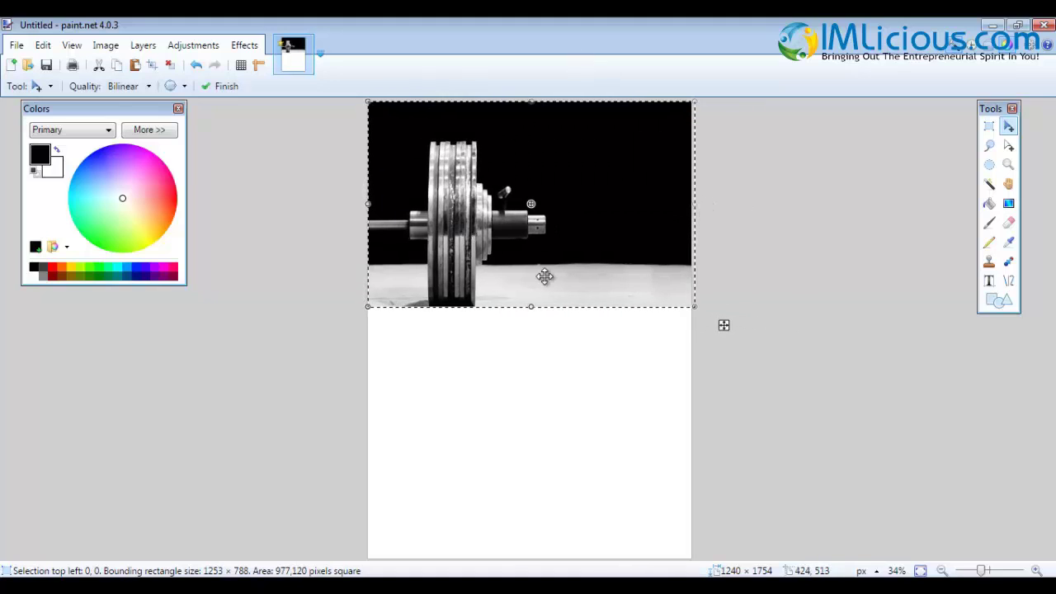
{"action": "left_click_drag", "start_coordinate": [527, 244], "coordinate": [525, 471]}
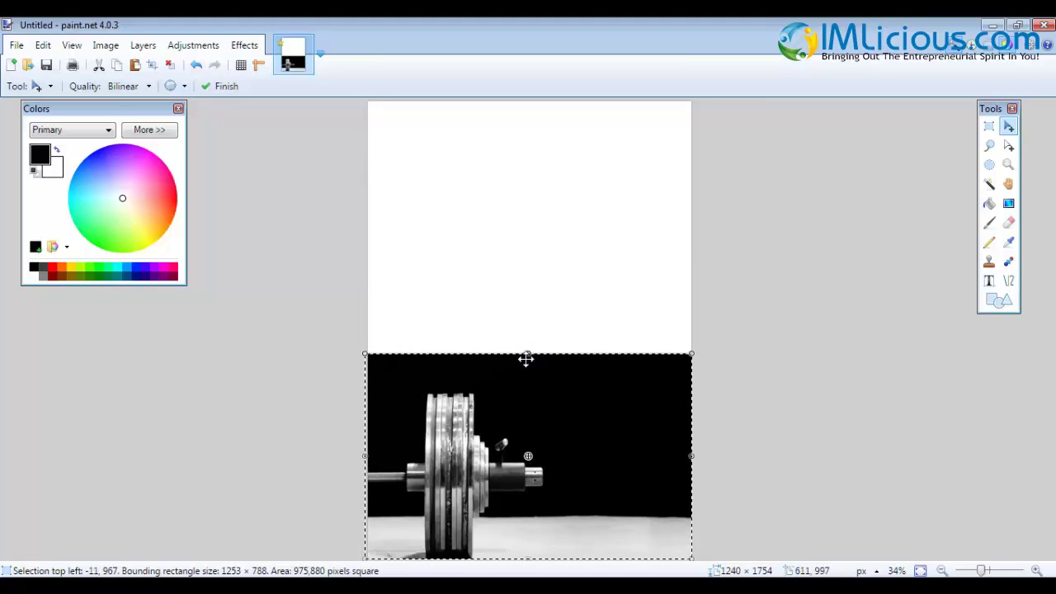
{"action": "left_click", "coordinate": [527, 354]}
{"action": "left_click_drag", "start_coordinate": [527, 355], "coordinate": [533, 163]}
Deselect the photo and paint-bucket the white top band black
{"action": "key", "text": "s"}
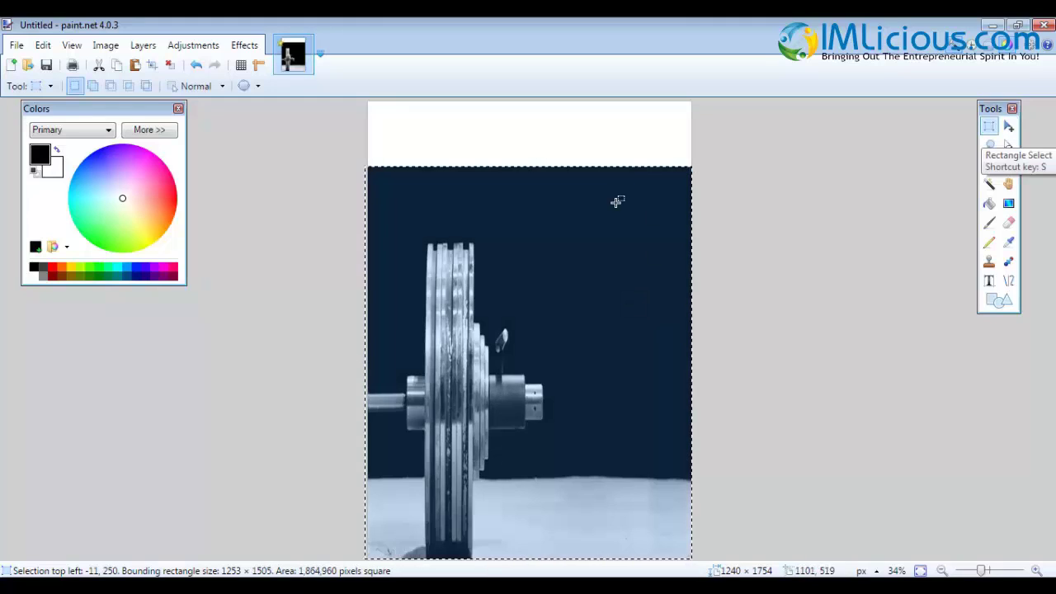
{"action": "left_click", "coordinate": [716, 306]}
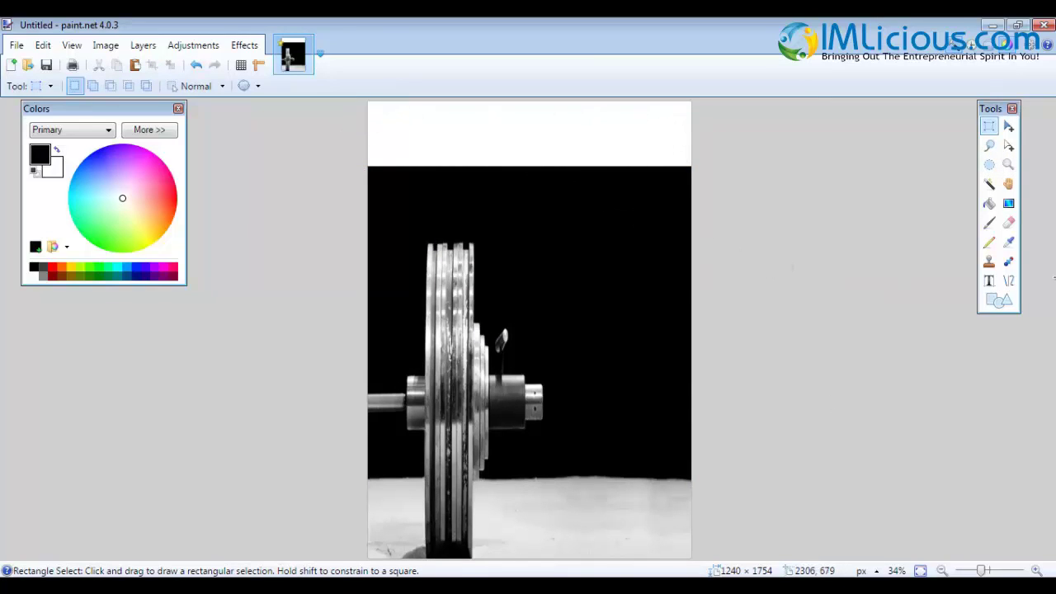
{"action": "left_click", "coordinate": [1009, 242]}
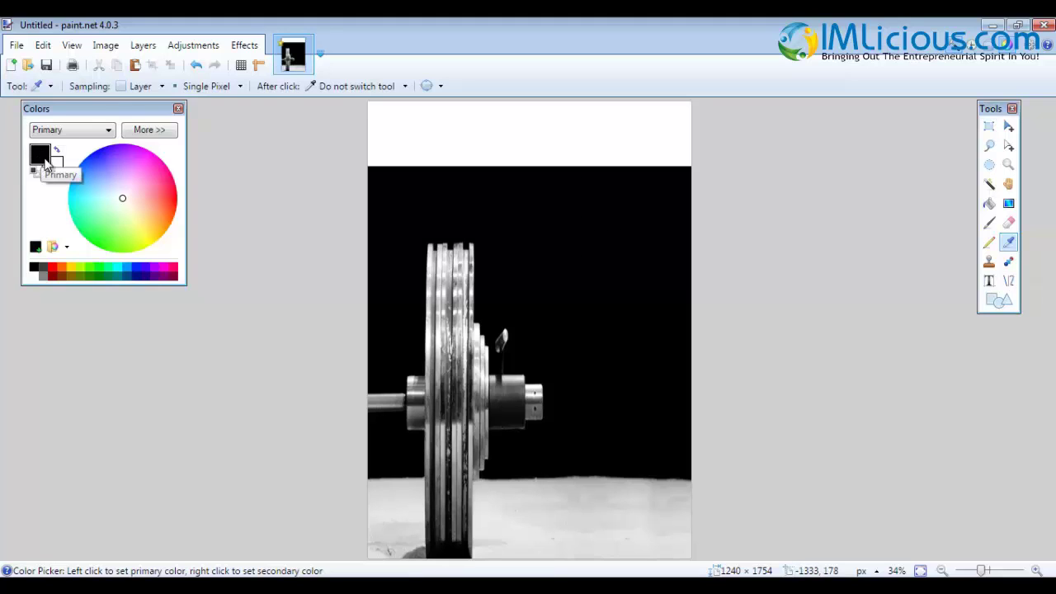
{"action": "left_click", "coordinate": [989, 204]}
{"action": "left_click", "coordinate": [518, 143]}
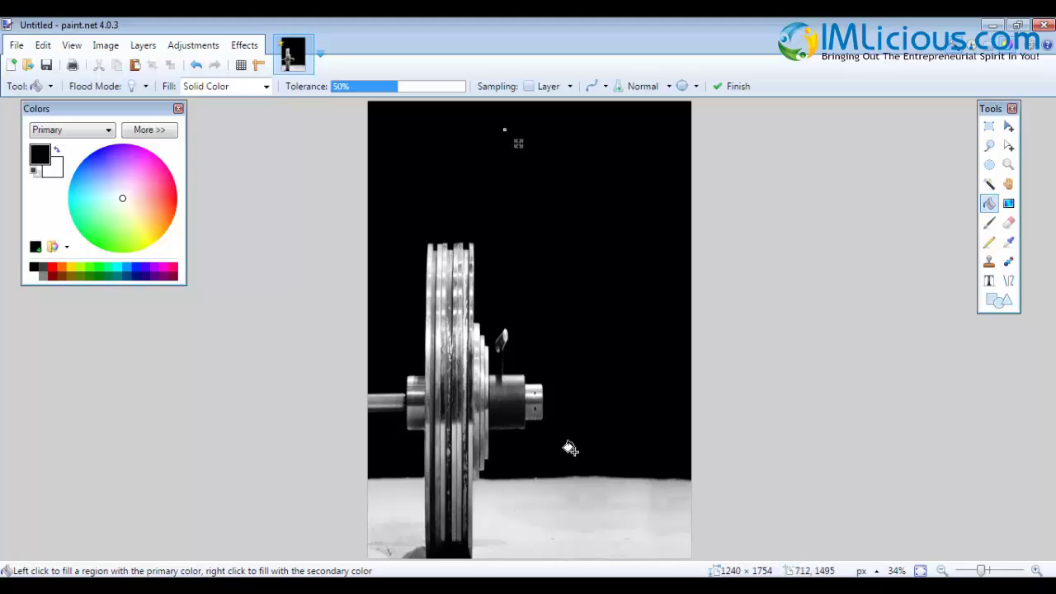
Start a text entry near the top and copy the title '7 Definitive Steps To Build Mass & Sustain It' from Notepad
{"action": "left_click", "coordinate": [989, 282]}
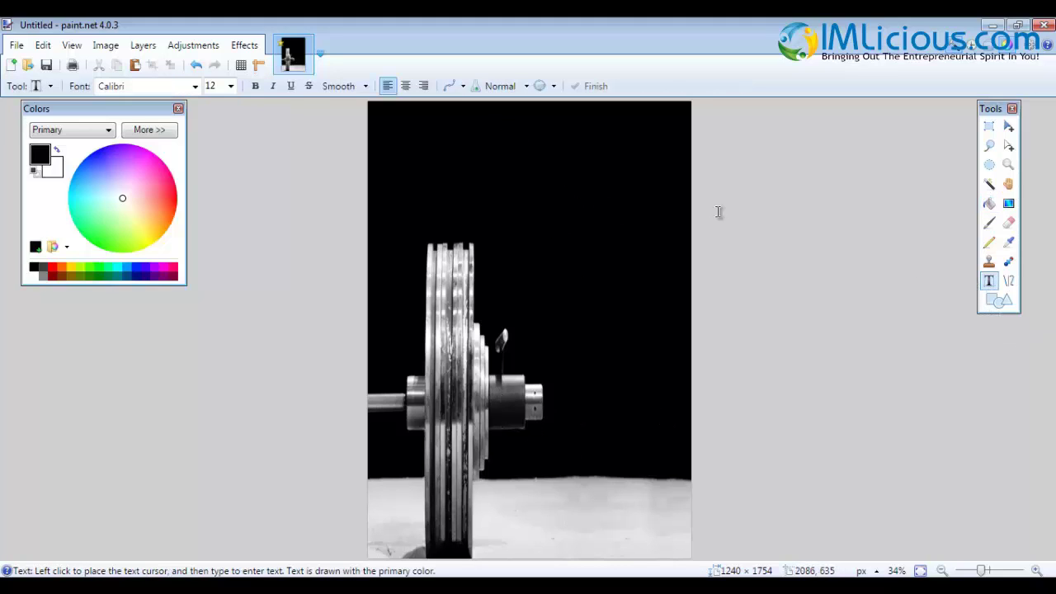
{"action": "left_click", "coordinate": [435, 171]}
{"action": "key", "text": "alt+Tab"}
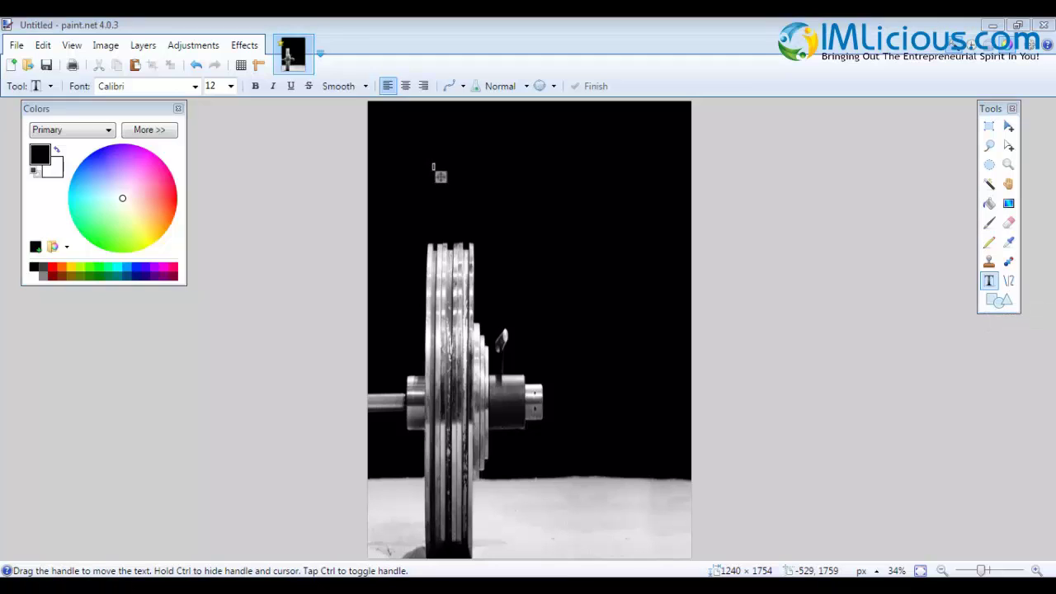
{"action": "left_click_drag", "start_coordinate": [594, 242], "coordinate": [299, 239]}
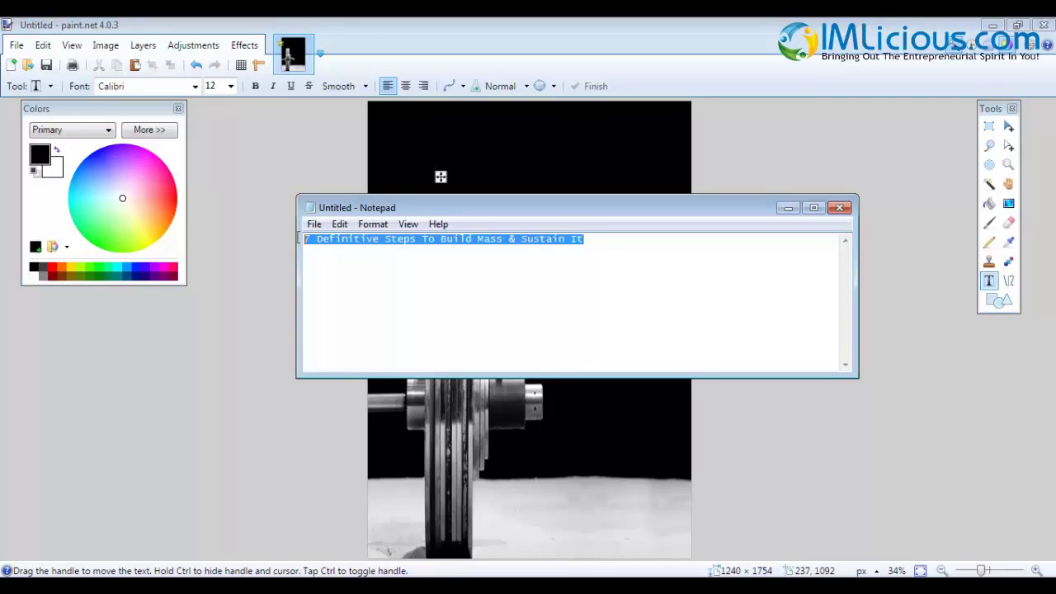
{"action": "right_click", "coordinate": [392, 236]}
{"action": "left_click", "coordinate": [431, 286]}
{"action": "key", "text": "alt+Tab"}
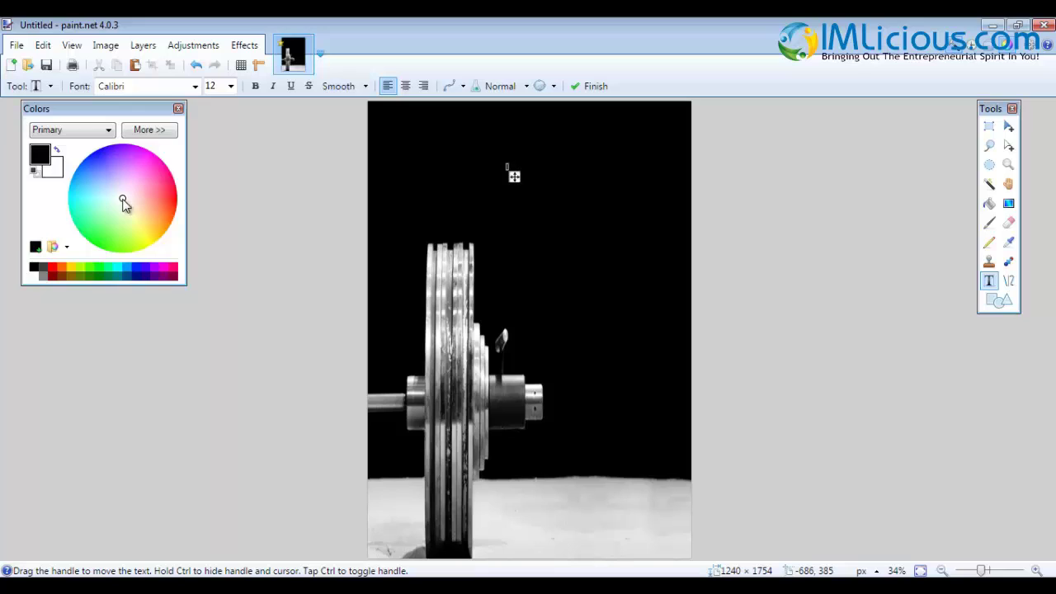
Style the title in red Rockwell at size 144 and shift it left
{"action": "mouse_move", "coordinate": [122, 199]}
{"action": "left_mouse_down"}
{"action": "mouse_move", "coordinate": [203, 206]}
{"action": "mouse_move", "coordinate": [153, 231]}
{"action": "mouse_move", "coordinate": [153, 251]}
{"action": "left_mouse_up"}
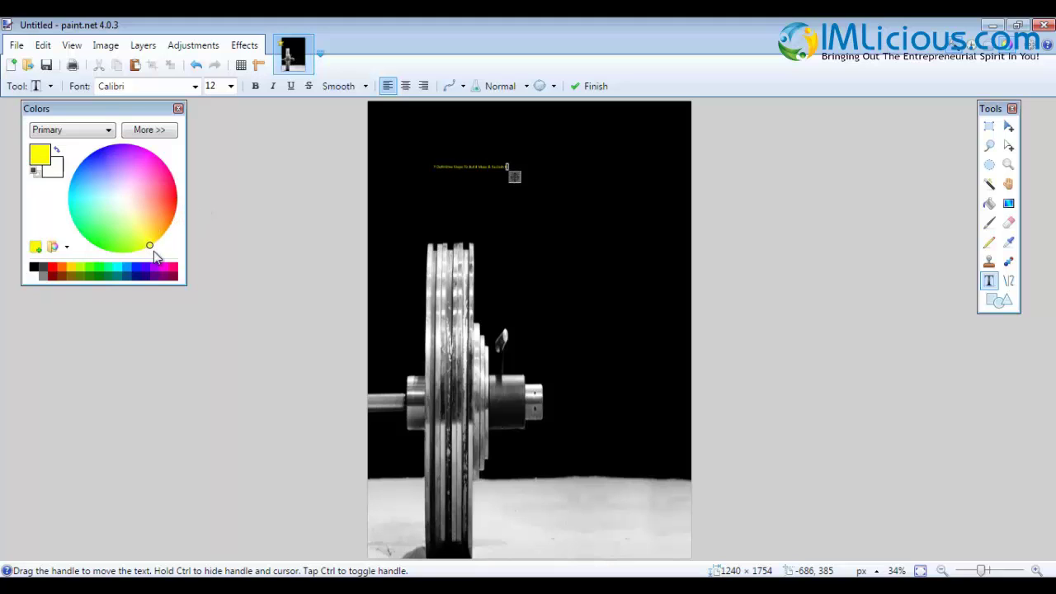
{"action": "left_click_drag", "start_coordinate": [154, 251], "coordinate": [233, 203]}
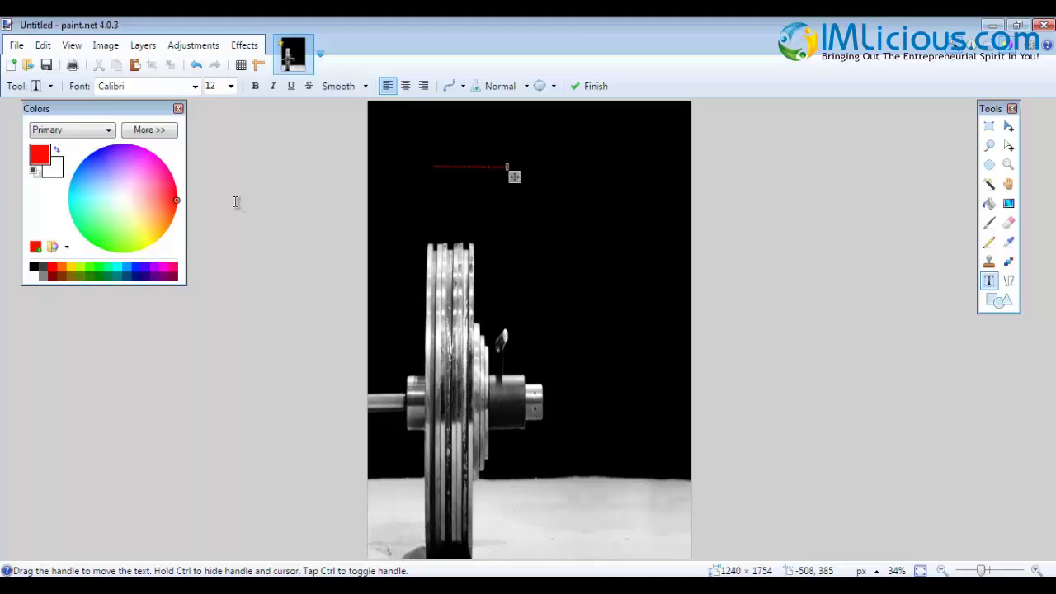
{"action": "left_click", "coordinate": [195, 86]}
{"action": "scroll", "coordinate": [318, 261], "scroll_direction": "down", "scroll_amount": 4}
{"action": "left_click_drag", "start_coordinate": [318, 261], "coordinate": [324, 465]}
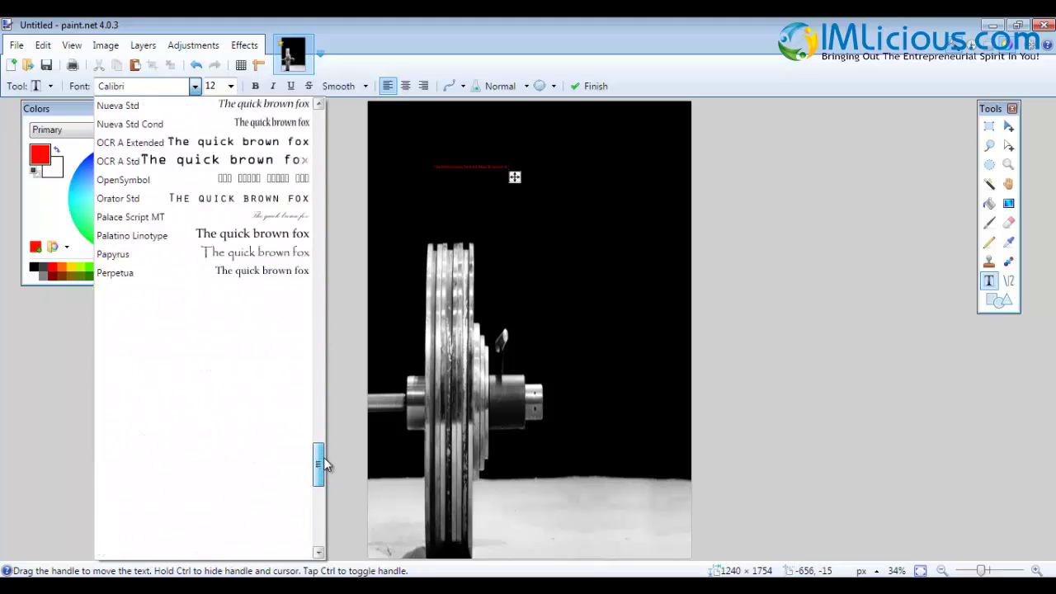
{"action": "left_click", "coordinate": [165, 289]}
{"action": "left_click", "coordinate": [231, 86]}
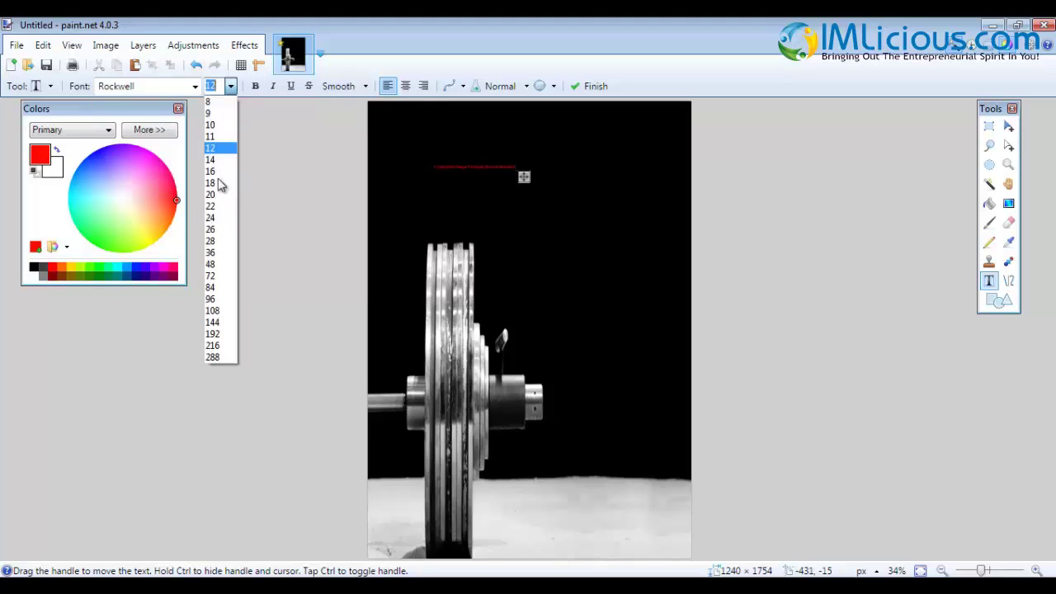
{"action": "left_click", "coordinate": [218, 321]}
{"action": "left_click_drag", "start_coordinate": [684, 209], "coordinate": [636, 212]}
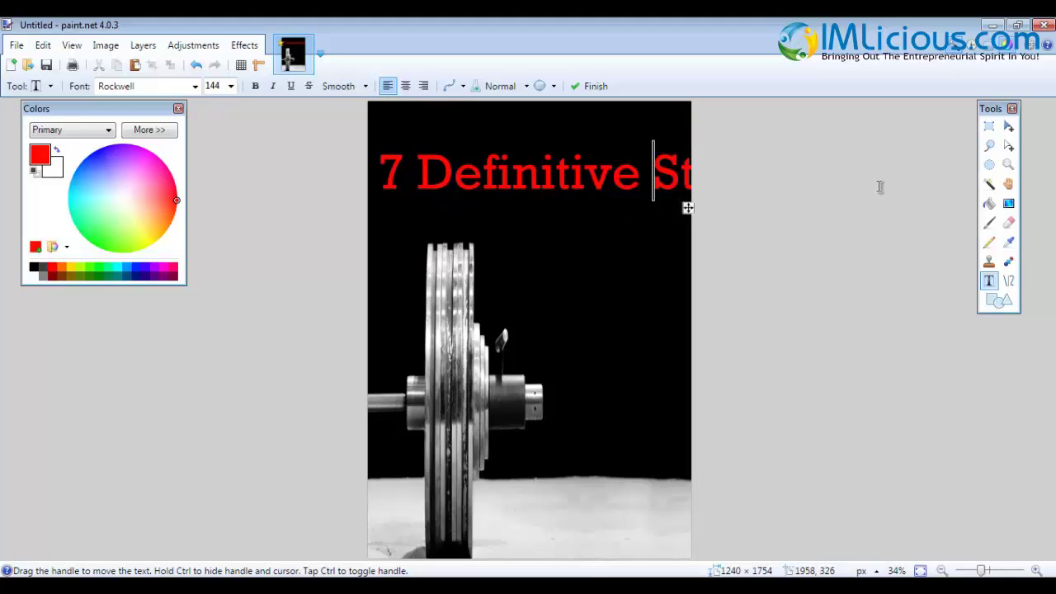
Break the title into lines before Steps, Build and &, then move the block up and right
{"action": "key", "text": "Return"}
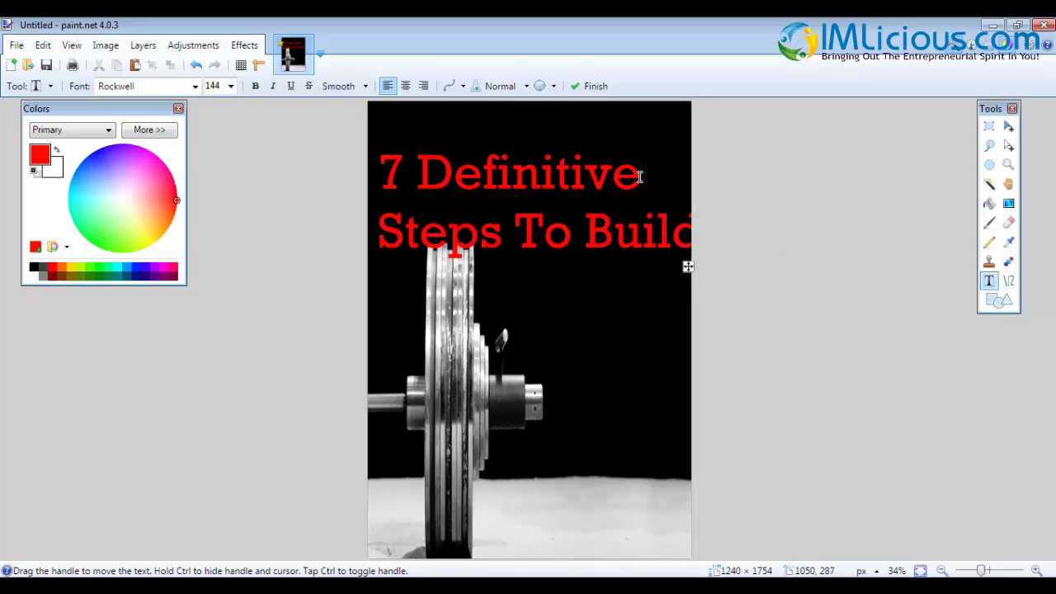
{"action": "key", "text": "ctrl+Right"}
{"action": "key", "text": "ctrl+Right"}
{"action": "key", "text": "ctrl+Right"}
{"action": "key", "text": "Right"}
{"action": "key", "text": "Return"}
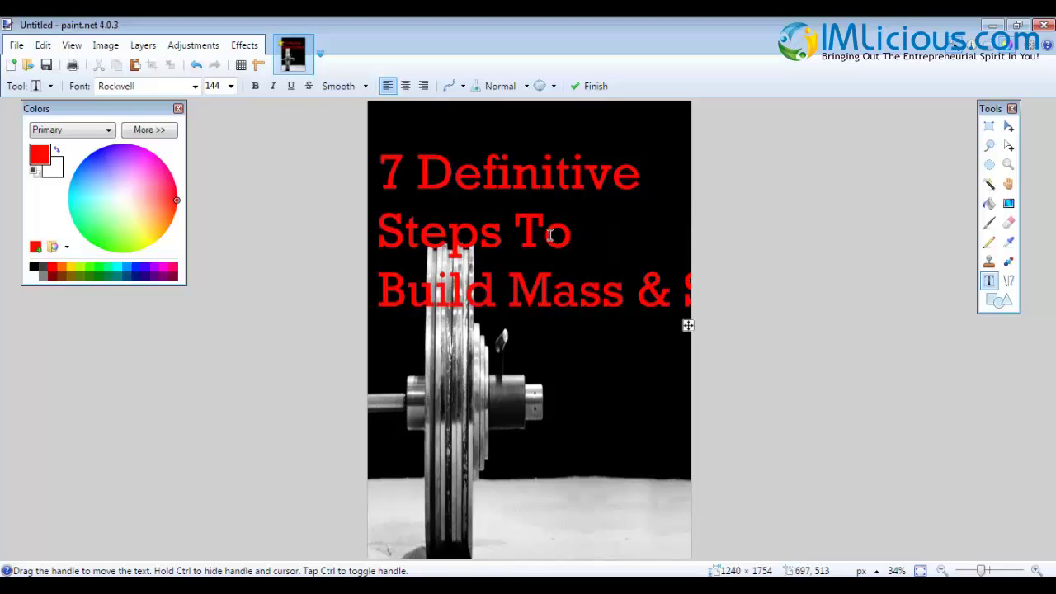
{"action": "key", "text": "Right"}
{"action": "key", "text": "Right"}
{"action": "key", "text": "Right"}
{"action": "key", "text": "Right"}
{"action": "key", "text": "Right"}
{"action": "key", "text": "Right"}
{"action": "key", "text": "Right"}
{"action": "key", "text": "Right"}
{"action": "key", "text": "Right"}
{"action": "key", "text": "Right"}
{"action": "key", "text": "Right"}
{"action": "key", "text": "Right"}
{"action": "key", "text": "Right"}
{"action": "key", "text": "Return"}
{"action": "mouse_move", "coordinate": [636, 383]}
{"action": "left_mouse_down"}
{"action": "mouse_move", "coordinate": [668, 353]}
{"action": "mouse_move", "coordinate": [670, 412]}
{"action": "mouse_move", "coordinate": [674, 347]}
{"action": "left_mouse_up"}
Split Mass, &, Sustain and It onto separate lines and nudge the block slightly left and down
{"action": "key", "text": "Return"}
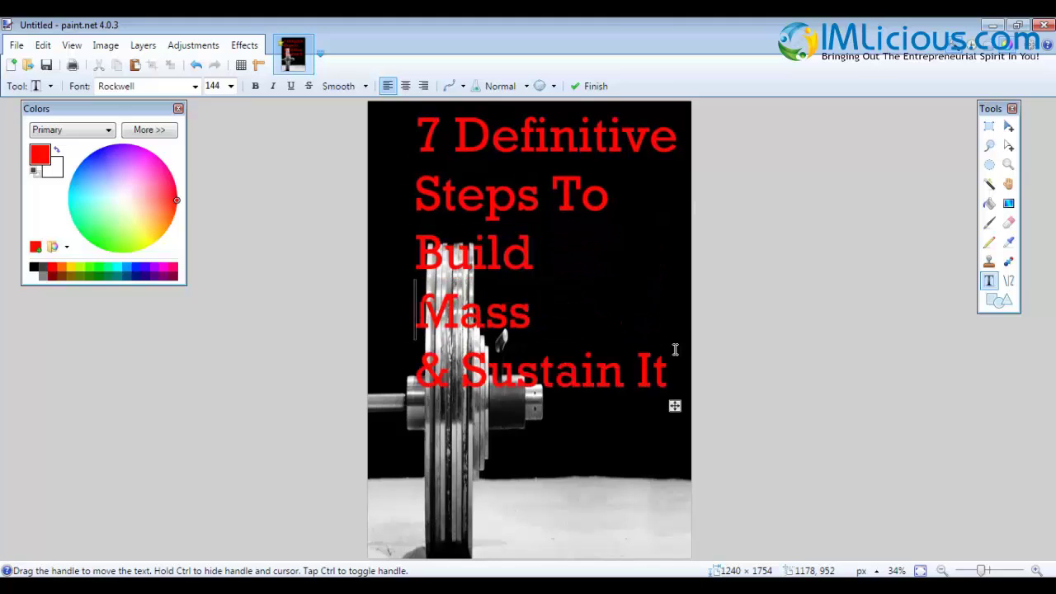
{"action": "key", "text": "Return"}
{"action": "key", "text": "BackSpace"}
{"action": "key", "text": "Right"}
{"action": "key", "text": "Right"}
{"action": "key", "text": "Return"}
{"action": "key", "text": "Right"}
{"action": "key", "text": "Right"}
{"action": "key", "text": "Right"}
{"action": "key", "text": "Right"}
{"action": "key", "text": "Right"}
{"action": "key", "text": "Right"}
{"action": "key", "text": "Right"}
{"action": "key", "text": "Right"}
{"action": "key", "text": "Return"}
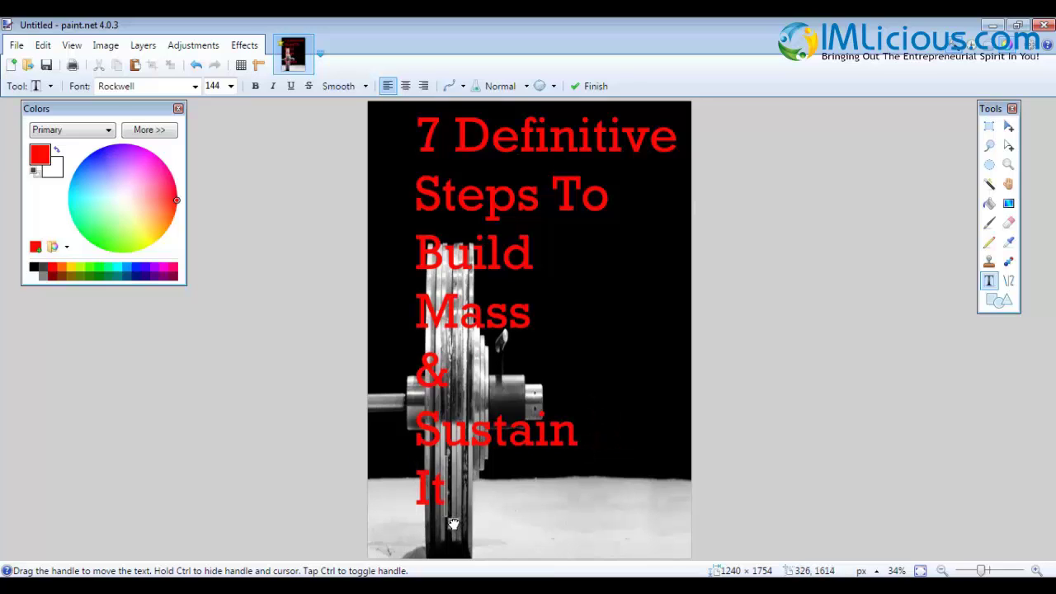
{"action": "left_click_drag", "start_coordinate": [454, 523], "coordinate": [448, 526]}
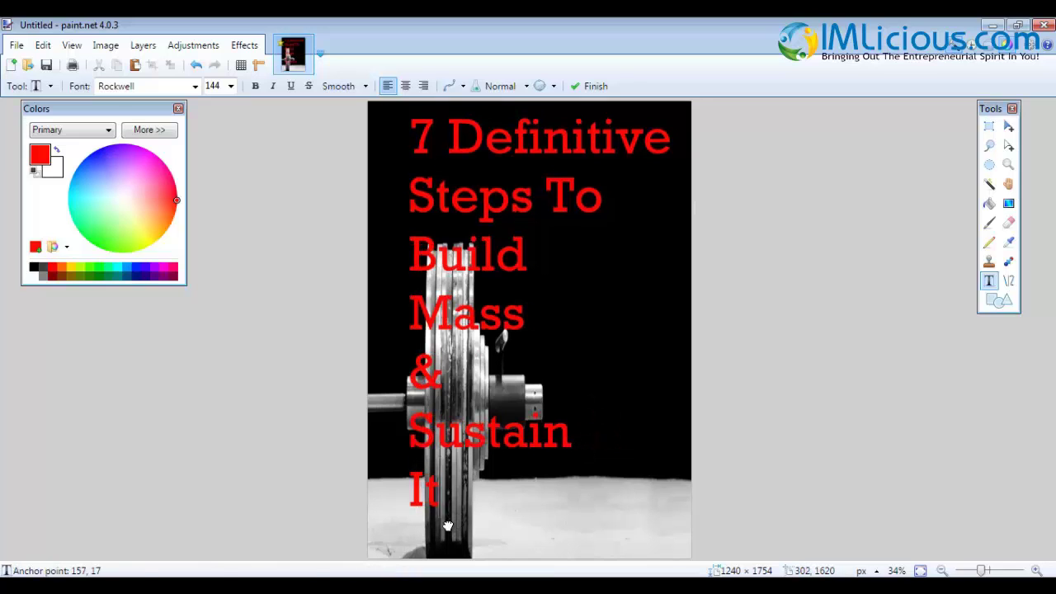
Centre-align the seven title lines, indent the & and Sustain lines, and position the block beside the barbell
{"action": "left_click", "coordinate": [422, 86]}
{"action": "left_click_drag", "start_coordinate": [415, 524], "coordinate": [672, 542]}
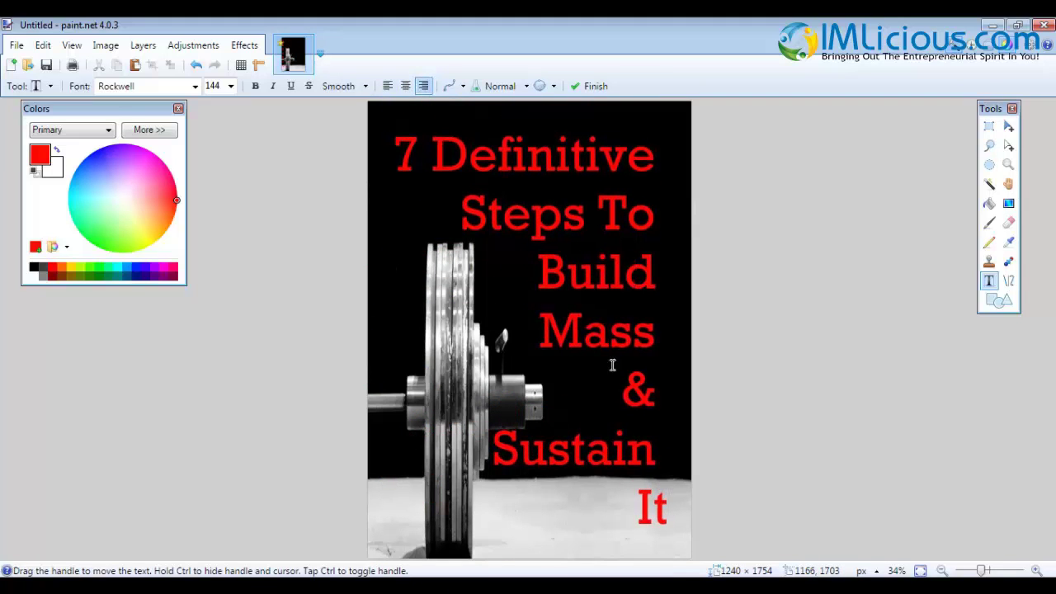
{"action": "left_click", "coordinate": [405, 87]}
{"action": "left_click_drag", "start_coordinate": [688, 542], "coordinate": [570, 534]}
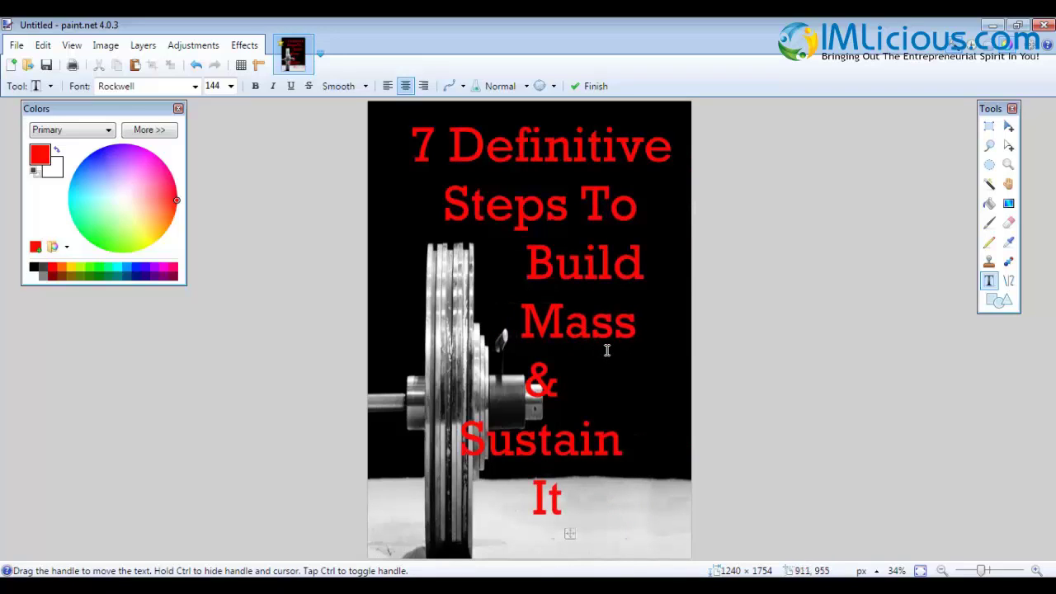
{"action": "key", "text": "Down"}
{"action": "key", "text": "Down"}
{"action": "key", "text": "Home"}
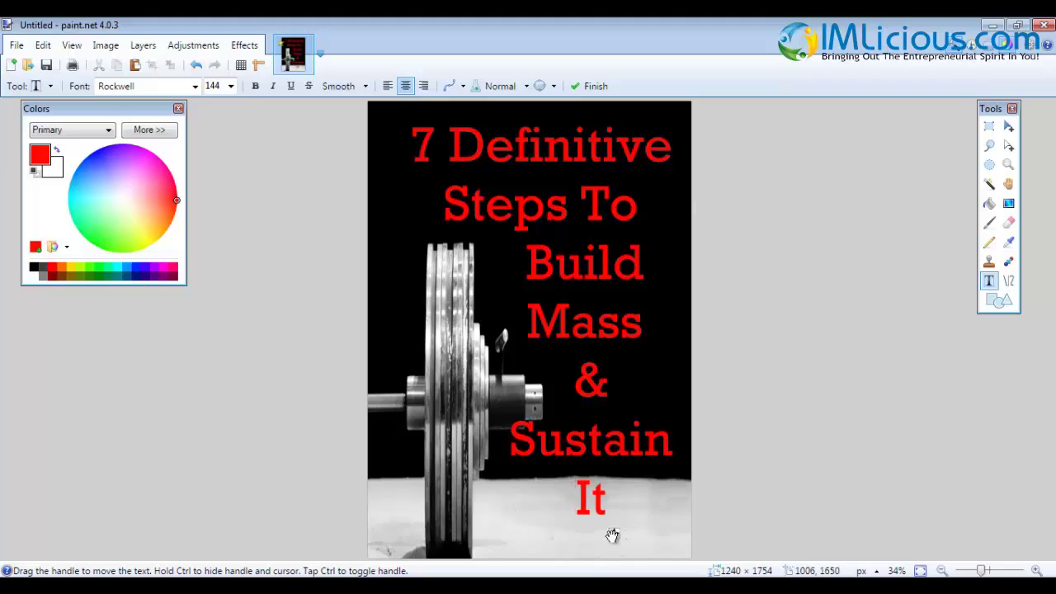
{"action": "mouse_move", "coordinate": [616, 536]}
{"action": "left_mouse_down"}
{"action": "mouse_move", "coordinate": [616, 552]}
{"action": "mouse_move", "coordinate": [619, 527]}
{"action": "left_mouse_up"}
Commit the title and add the author's name in red Rockwell along the bottom of the cover
{"action": "left_click", "coordinate": [989, 127]}
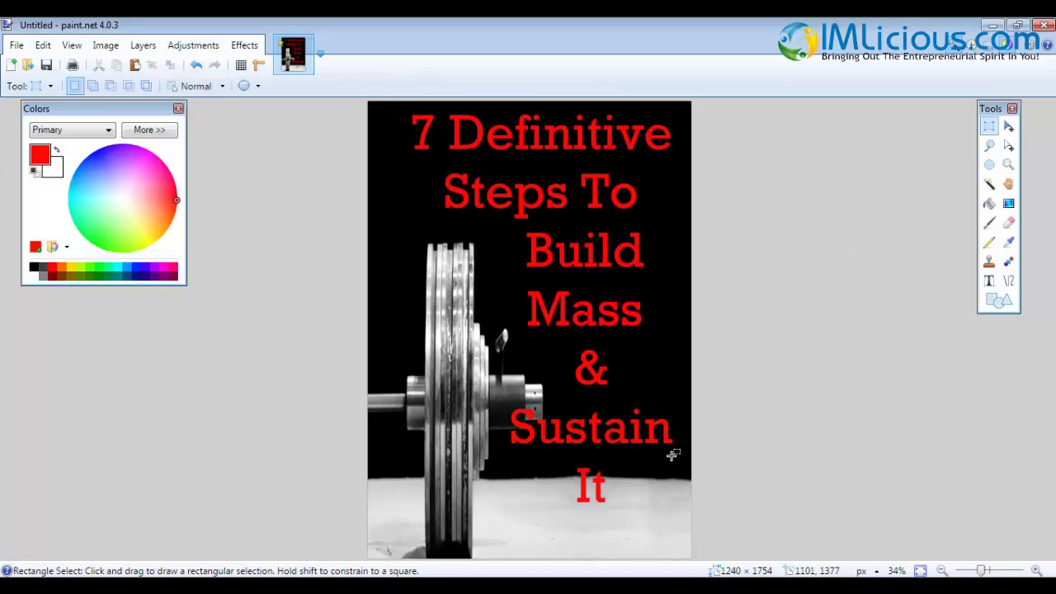
{"action": "left_click", "coordinate": [988, 281]}
{"action": "left_click", "coordinate": [491, 534]}
{"action": "type", "text": "Edmund Yeo"}
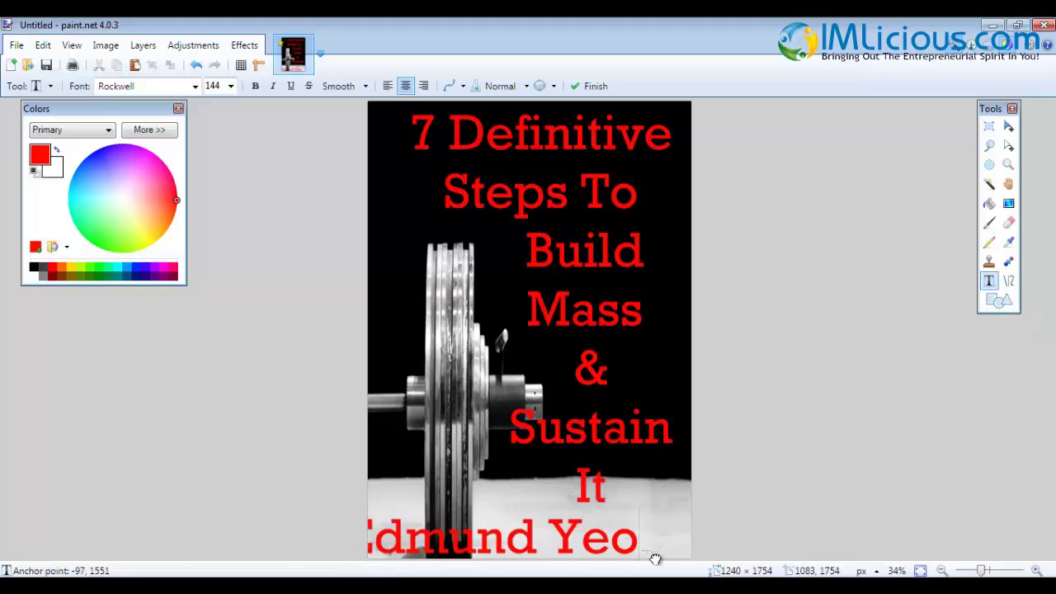
{"action": "left_click_drag", "start_coordinate": [649, 558], "coordinate": [687, 556]}
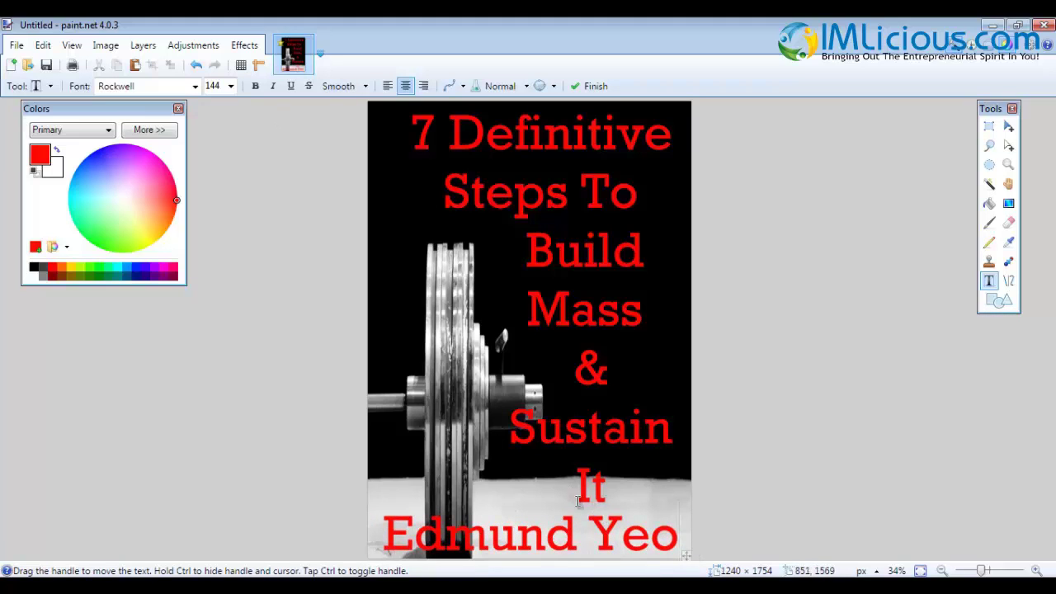
{"action": "left_click", "coordinate": [232, 86]}
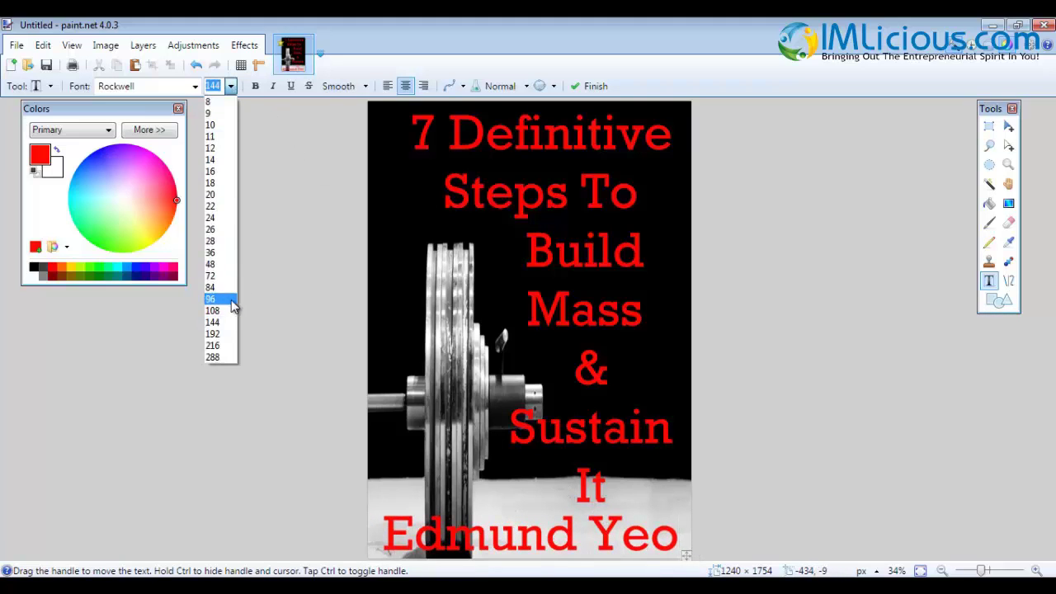
Resize the author's name to 96 and position it along the bottom edge
{"action": "left_click", "coordinate": [228, 310]}
{"action": "left_click_drag", "start_coordinate": [670, 557], "coordinate": [717, 560]}
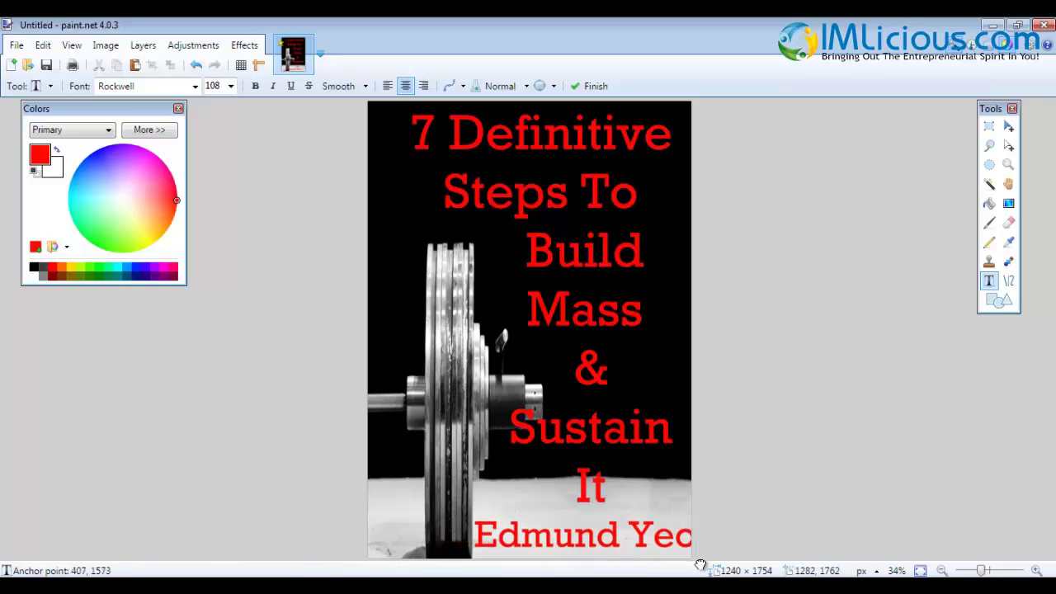
{"action": "left_click", "coordinate": [231, 86]}
{"action": "left_click", "coordinate": [226, 300]}
{"action": "left_click_drag", "start_coordinate": [688, 555], "coordinate": [684, 556]}
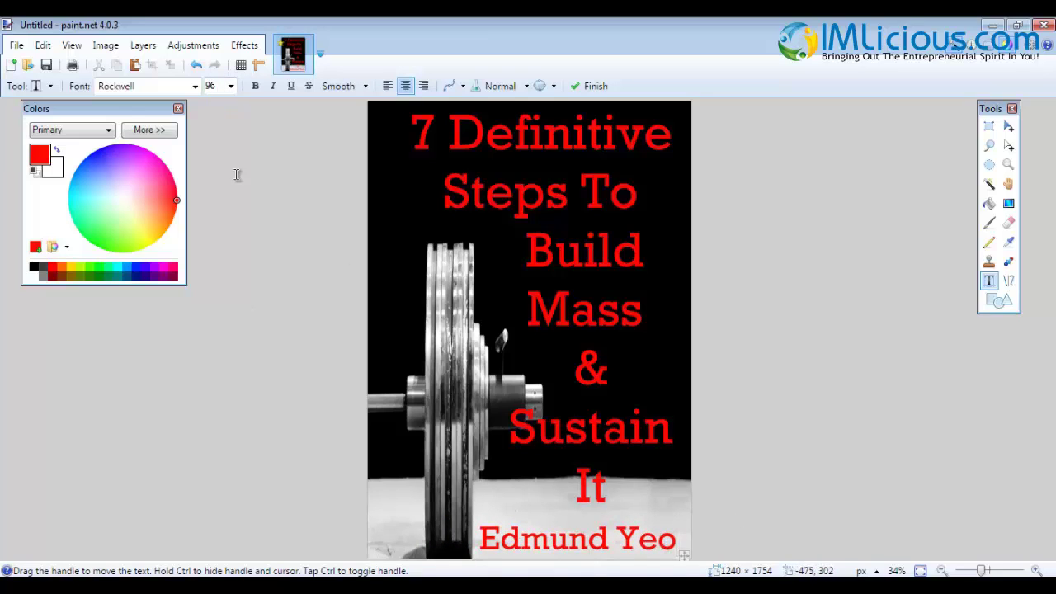
Colour the author's name pure blue, leaving it without bold, underline or italics
{"action": "left_click_drag", "start_coordinate": [97, 151], "coordinate": [88, 145]}
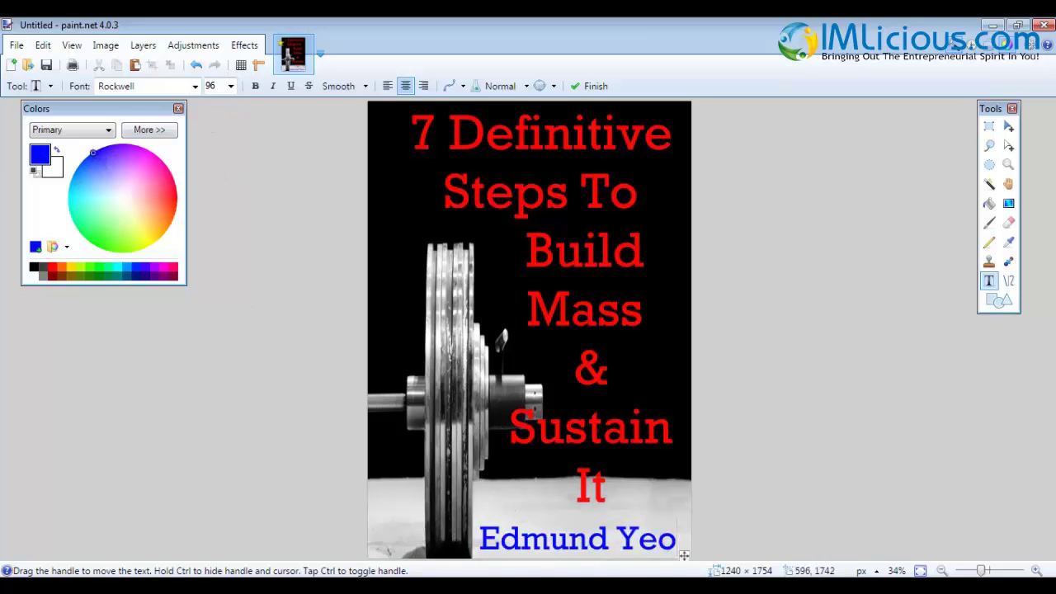
{"action": "left_click", "coordinate": [254, 87]}
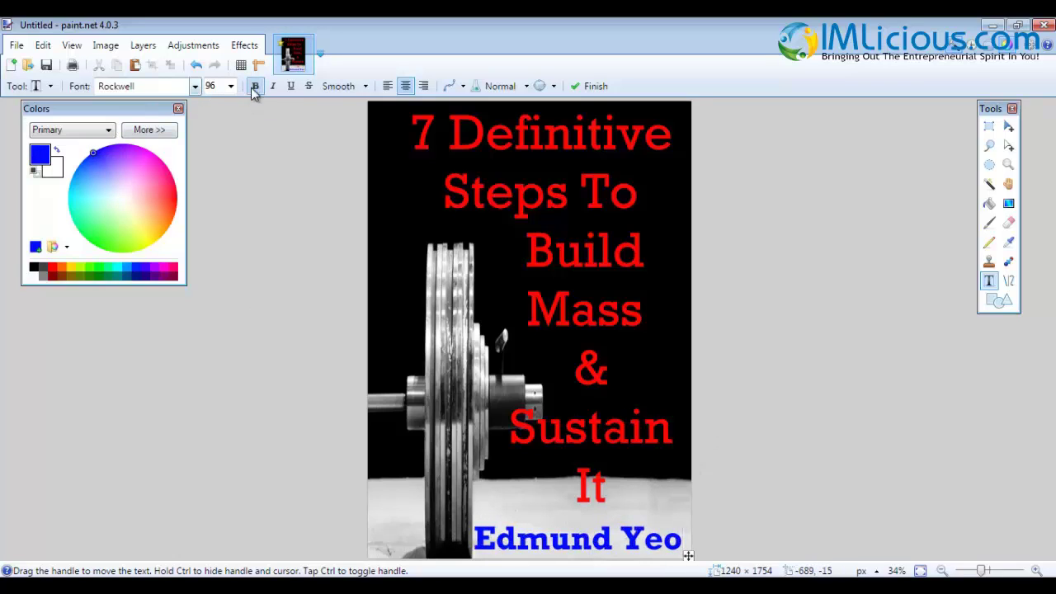
{"action": "left_click", "coordinate": [254, 87]}
{"action": "left_click", "coordinate": [291, 85]}
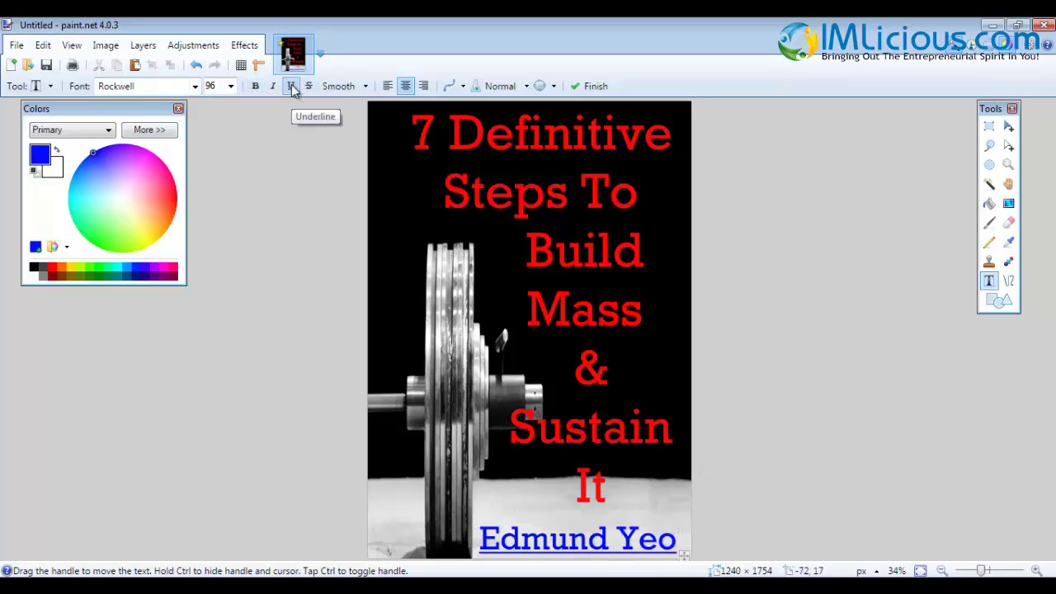
{"action": "left_click", "coordinate": [292, 85]}
{"action": "left_click", "coordinate": [270, 87]}
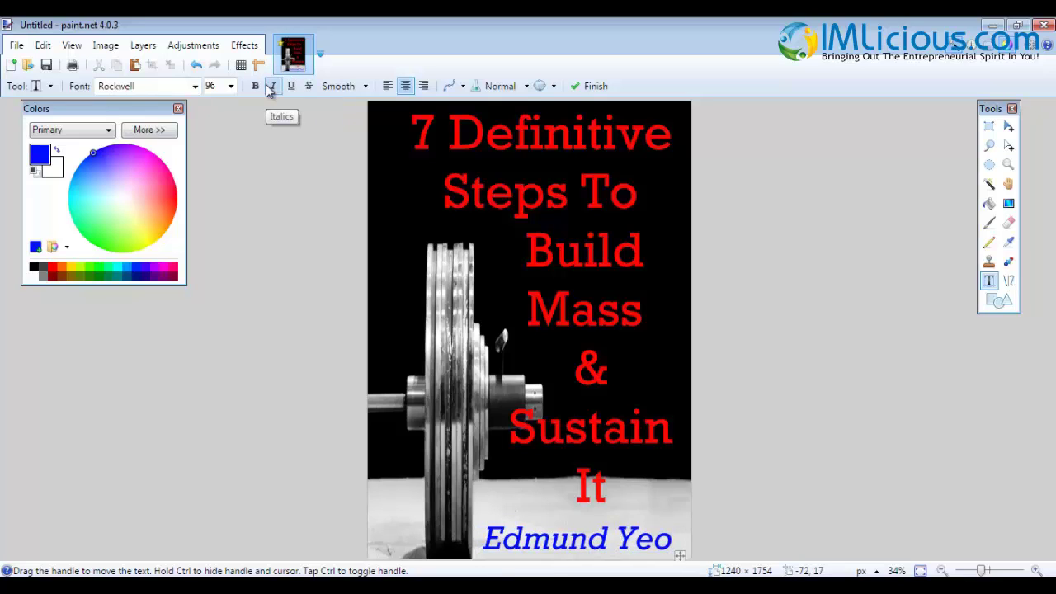
{"action": "left_click", "coordinate": [264, 87]}
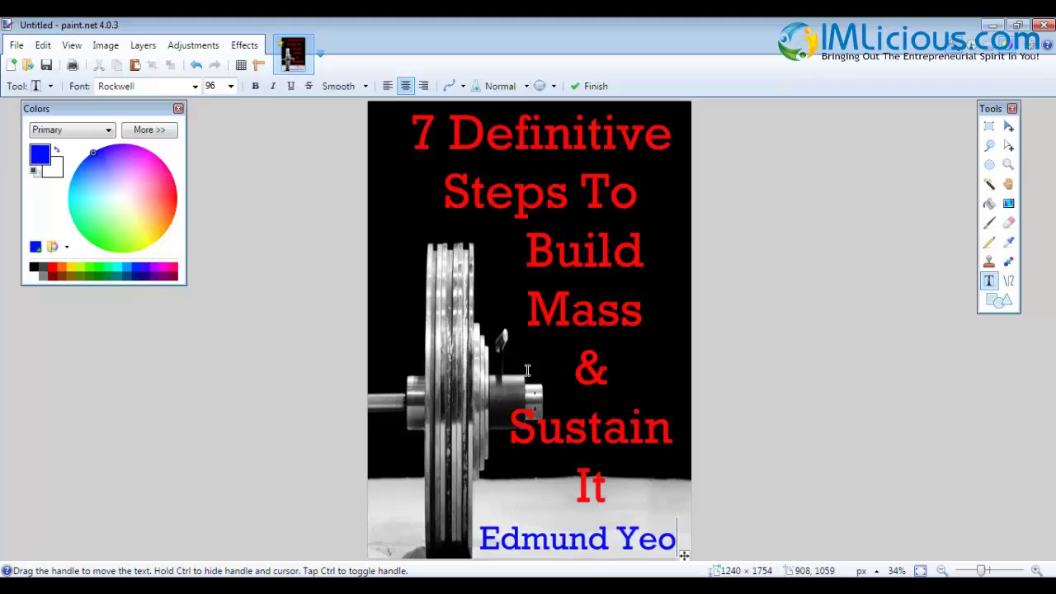
{"action": "left_click", "coordinate": [15, 45]}
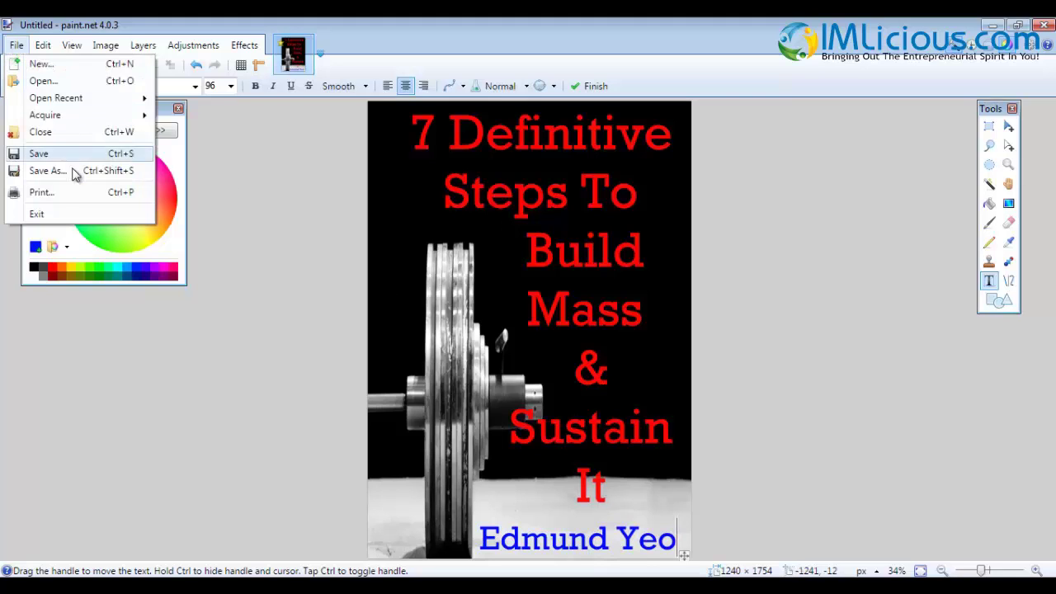
Save the cover as the PNG 'ebook cover.png' and open it in Photo Viewer
{"action": "left_click", "coordinate": [64, 176]}
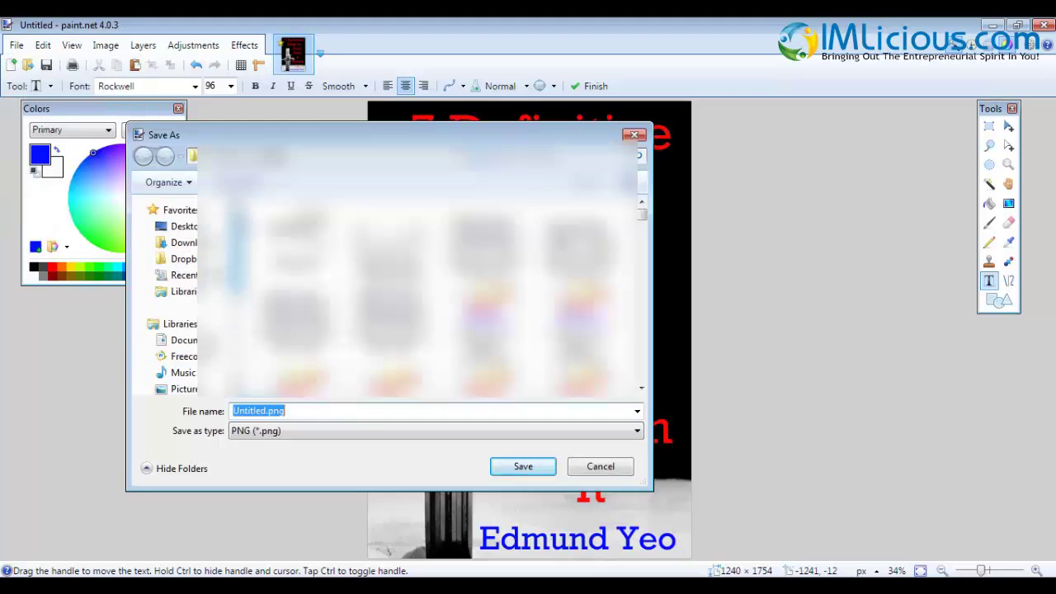
{"action": "left_click", "coordinate": [310, 410]}
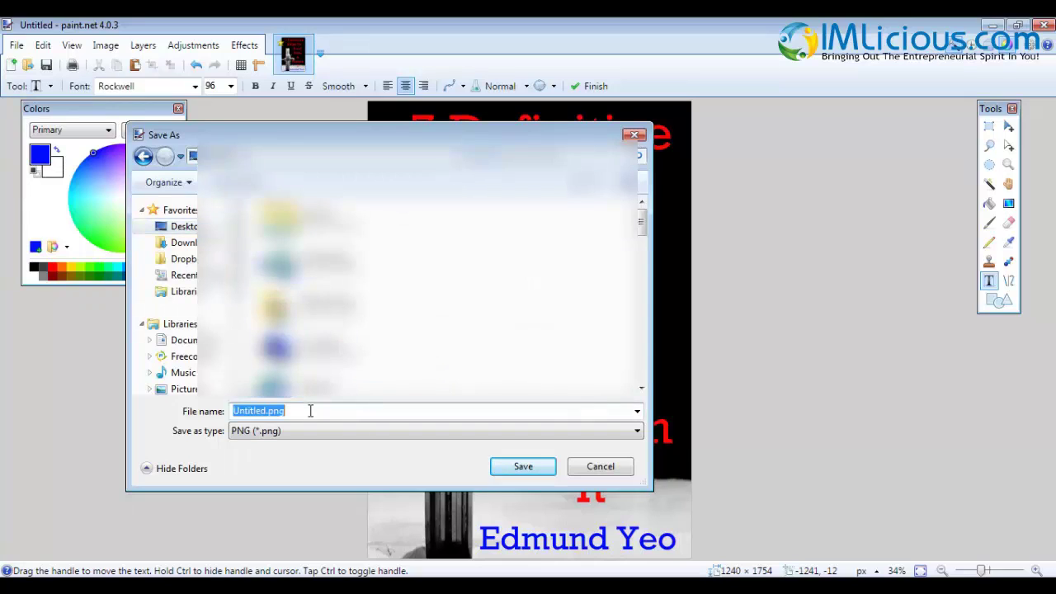
{"action": "type", "text": "ebook cover"}
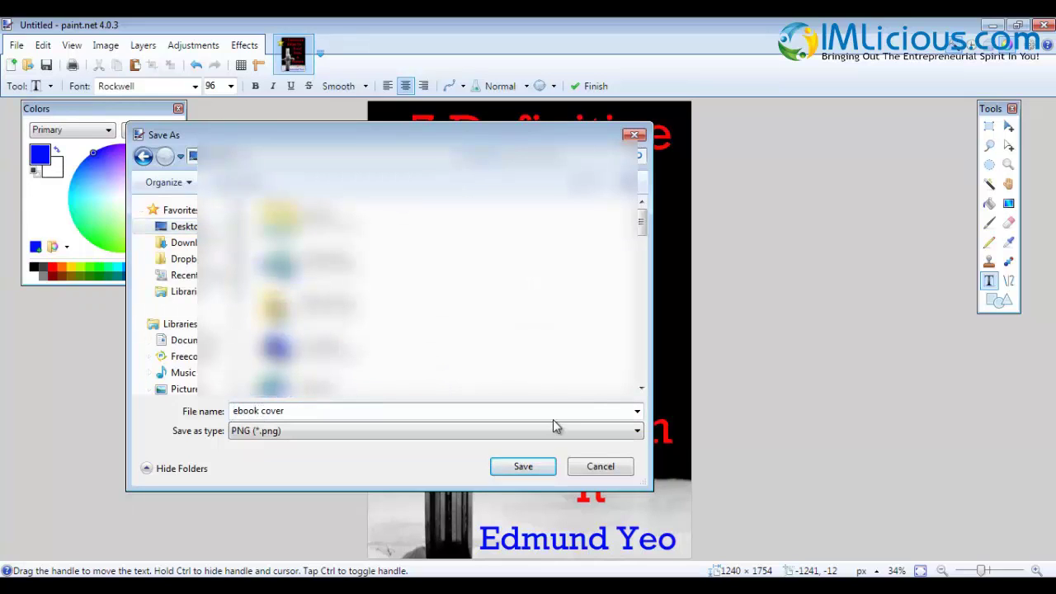
{"action": "left_click", "coordinate": [529, 467]}
{"action": "left_click", "coordinate": [662, 429]}
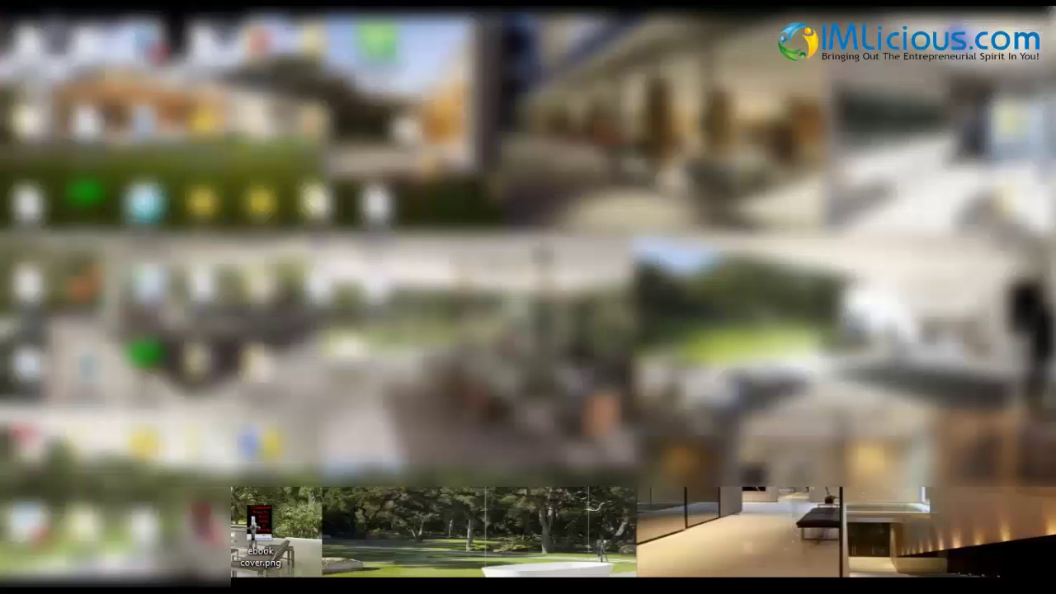
{"action": "double_click", "coordinate": [263, 537]}
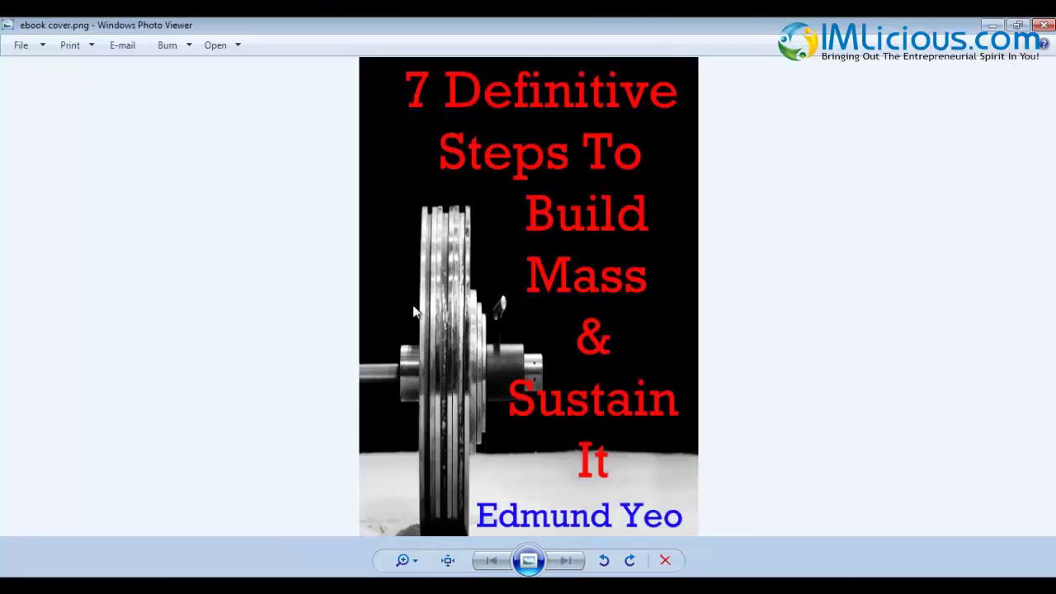